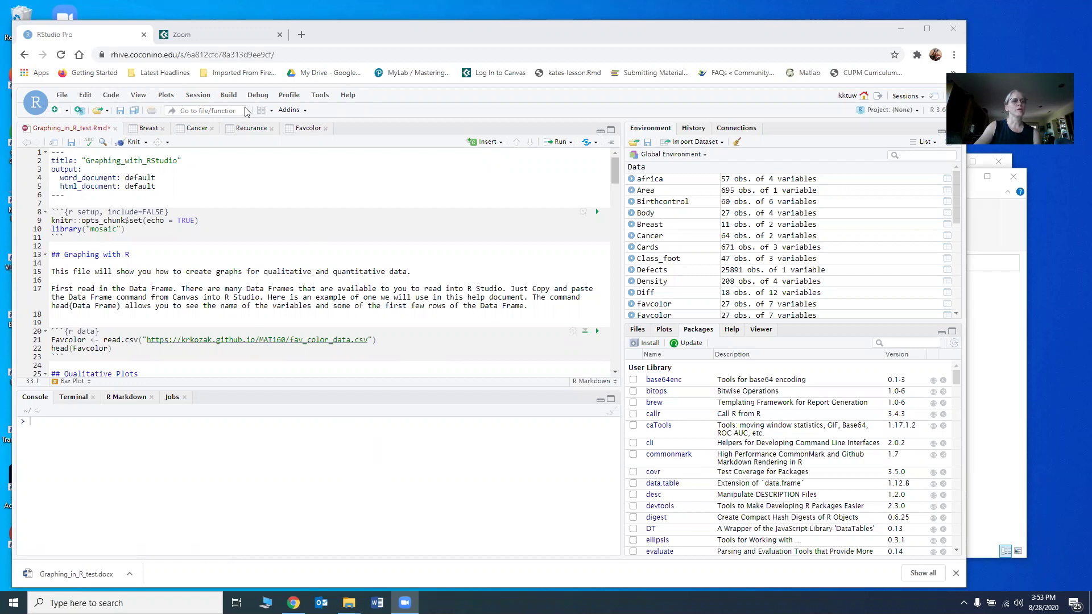
left_click(66, 114)
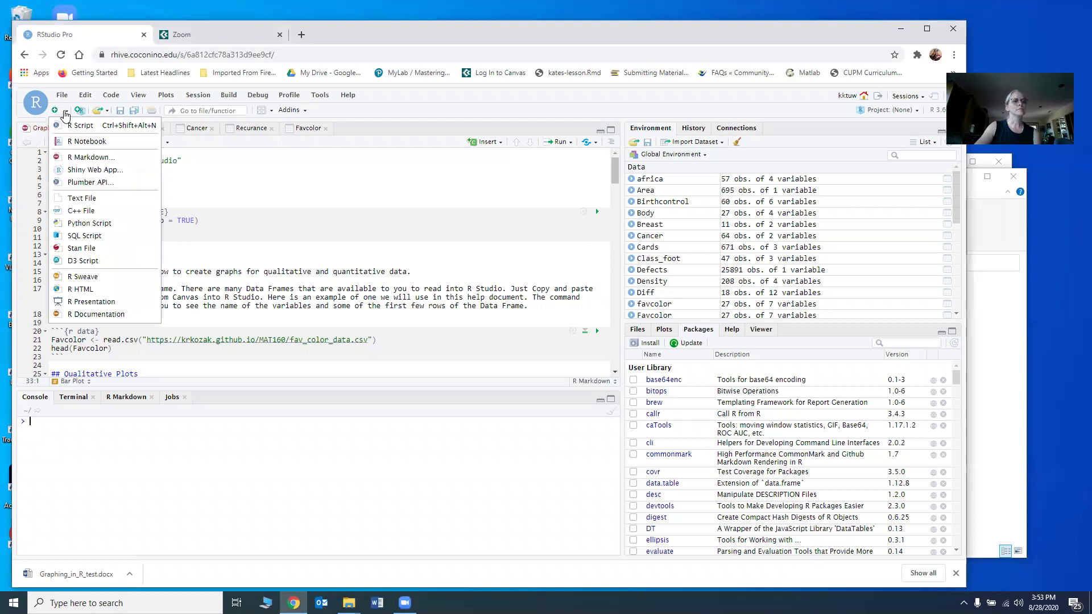
left_click(67, 114)
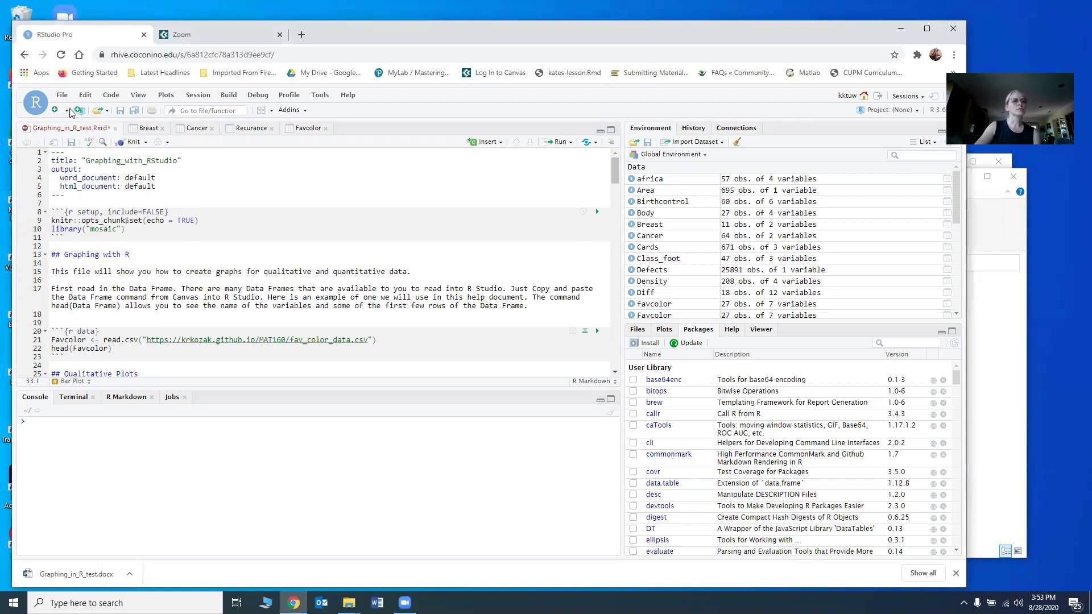
left_click(107, 111)
left_click(108, 113)
Close the open Breast, Cancer, Recurance and Favcolor data views, keeping only Graphing_in_R_test.Rmd open.
left_click(165, 129)
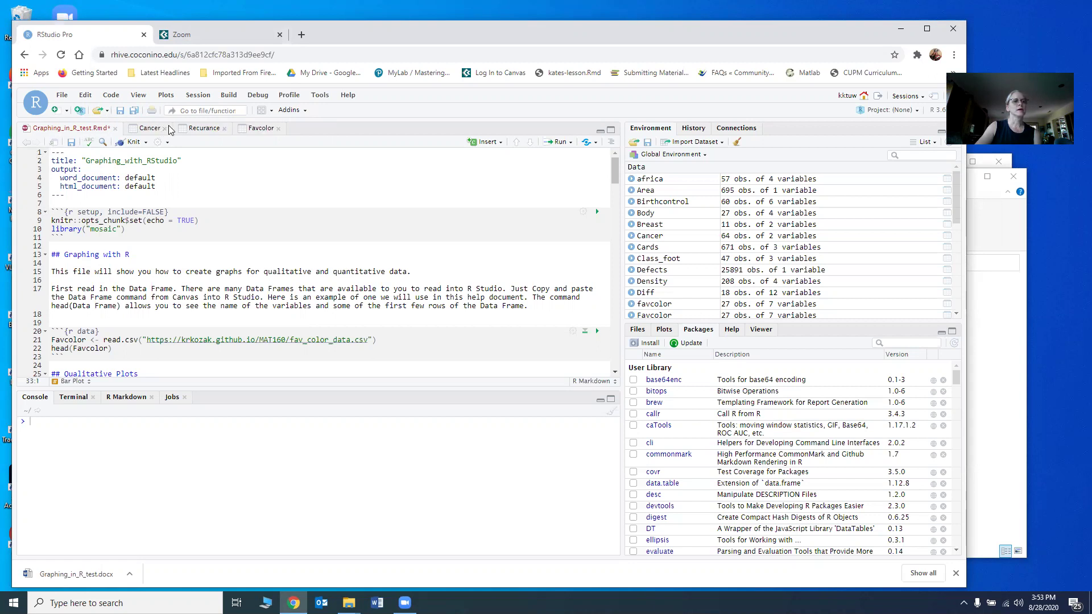
left_click(165, 128)
left_click(169, 129)
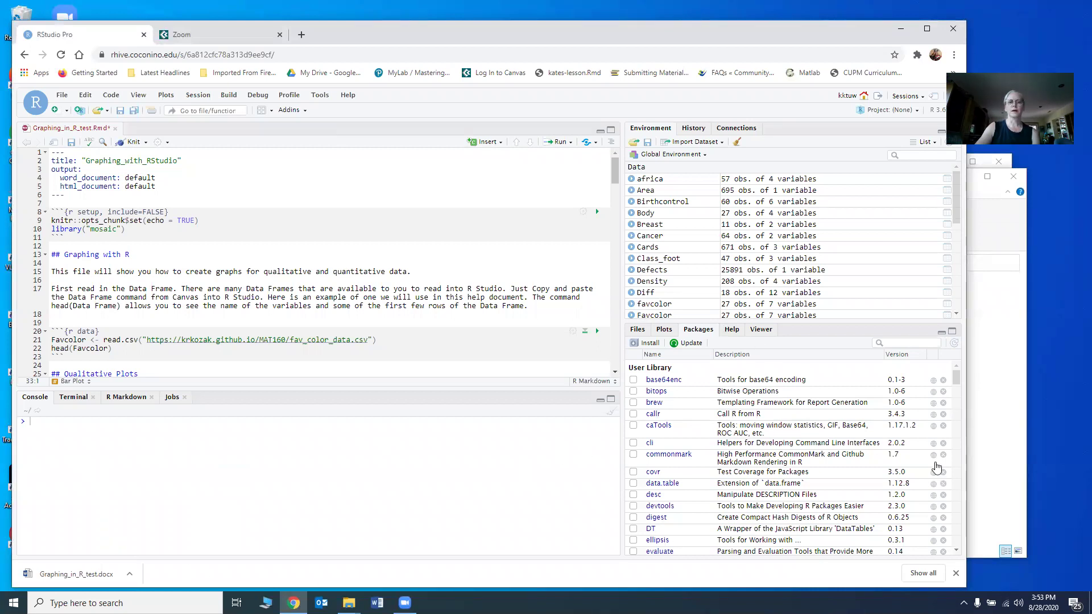
Show the project's file listing, open the new folder prompt, and cancel it without creating a folder.
left_click(634, 330)
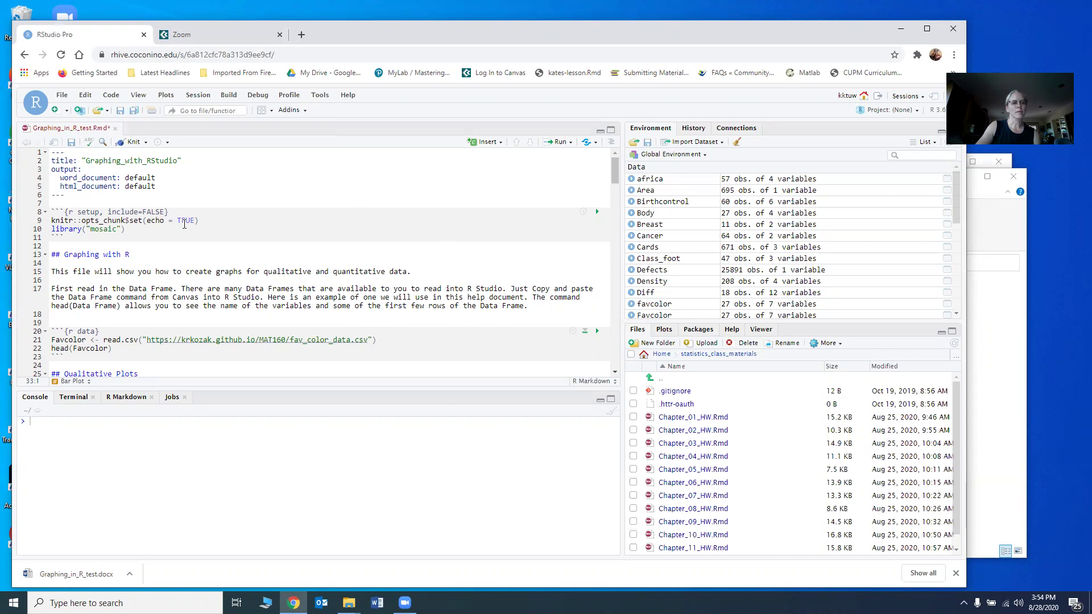
left_click(659, 343)
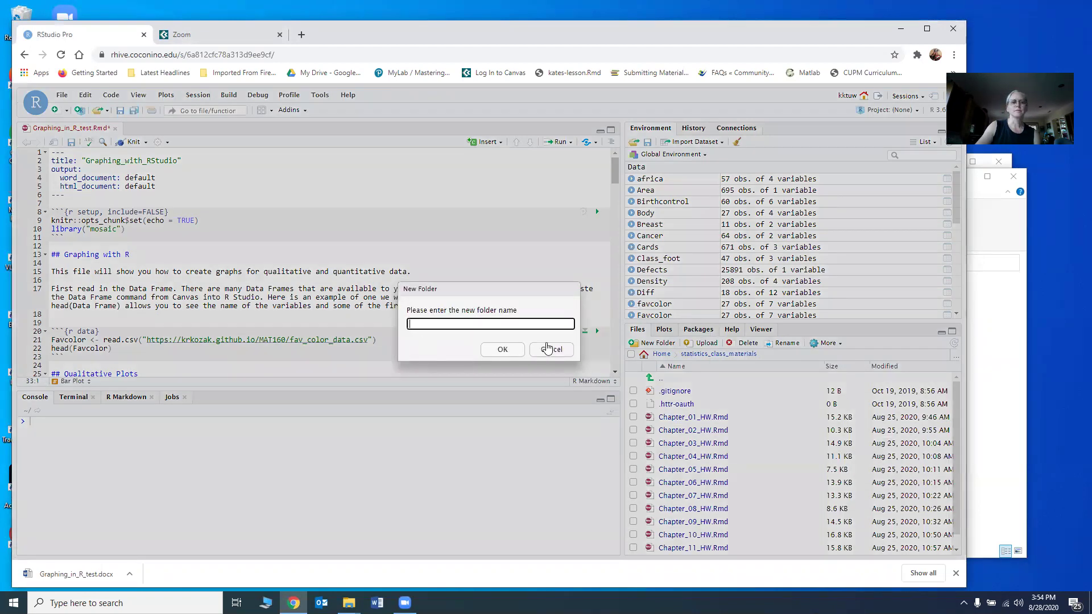
left_click(547, 348)
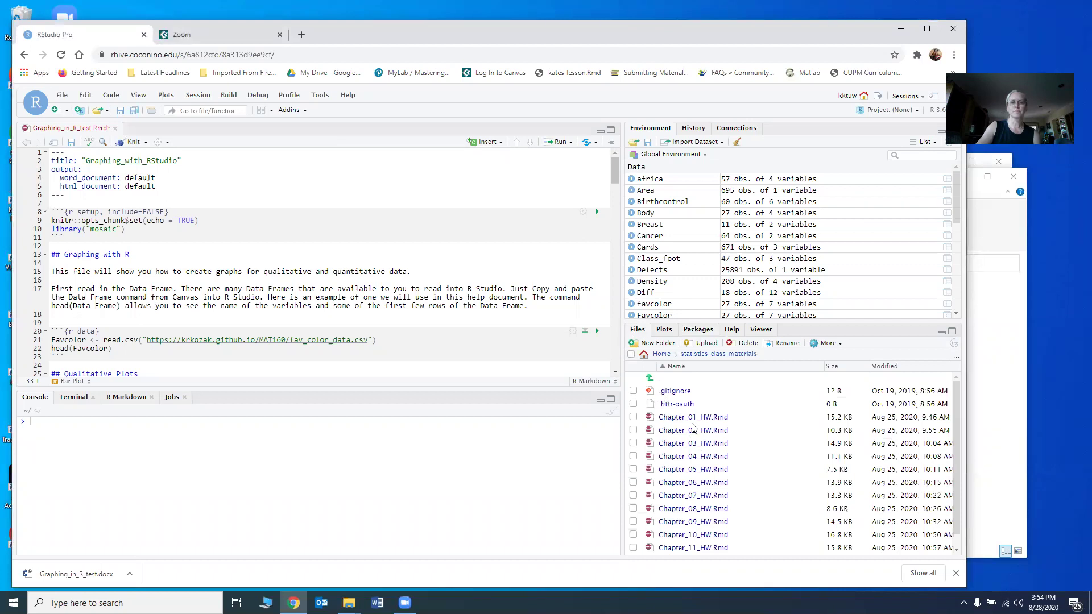
Browse from the Home directory into the statistics_class_materials folder, look through its chapter homework files, and return to Home.
left_click(661, 354)
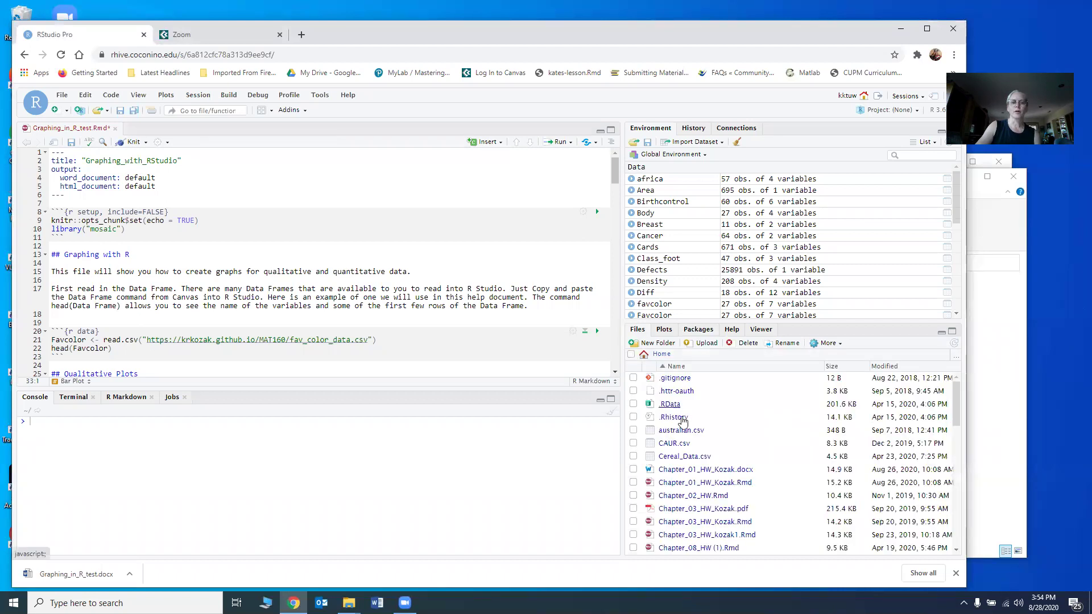
scroll(682, 421, "down", 10)
scroll(685, 446, "down", 3)
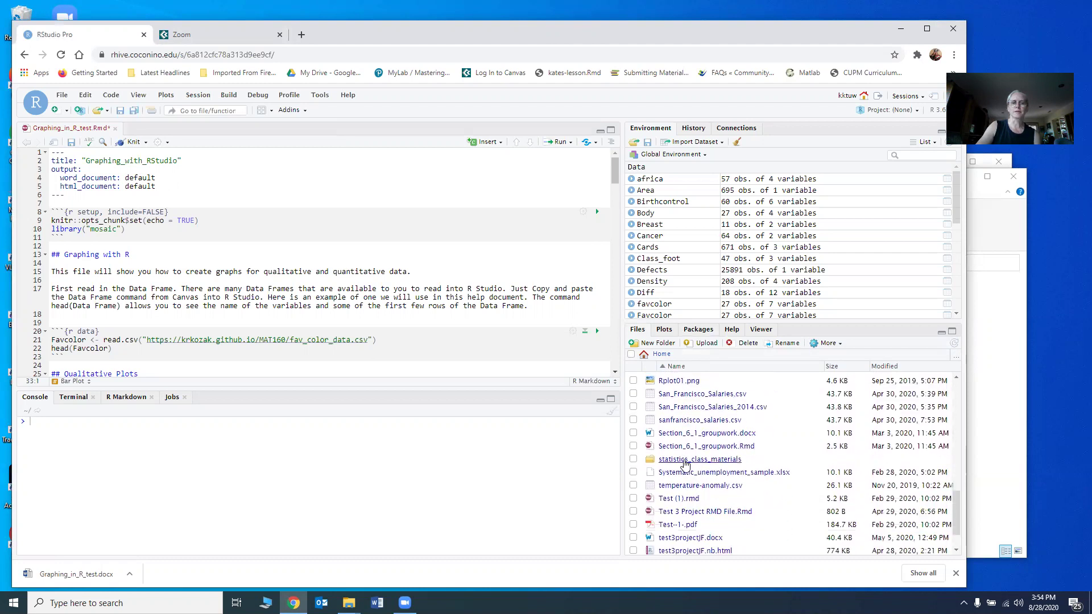
left_click(685, 460)
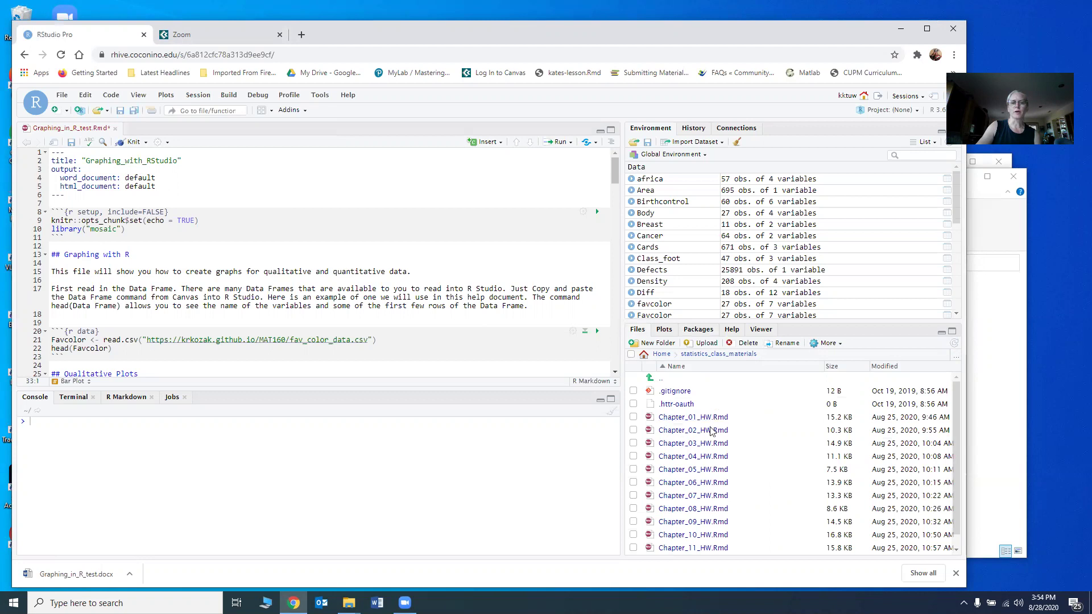
scroll(688, 484, "down", 1)
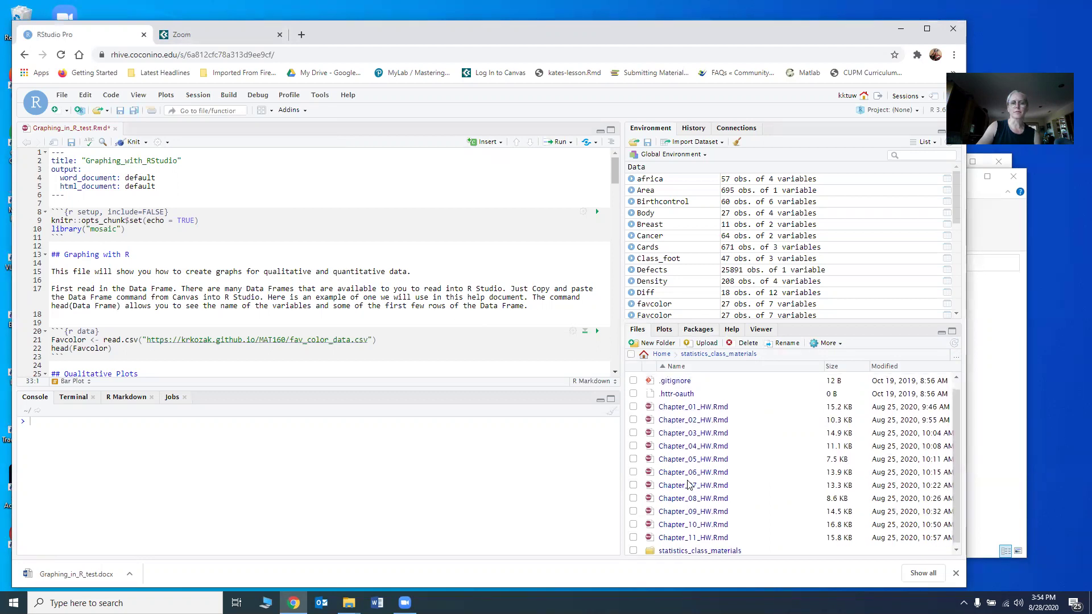
scroll(689, 485, "up", 1)
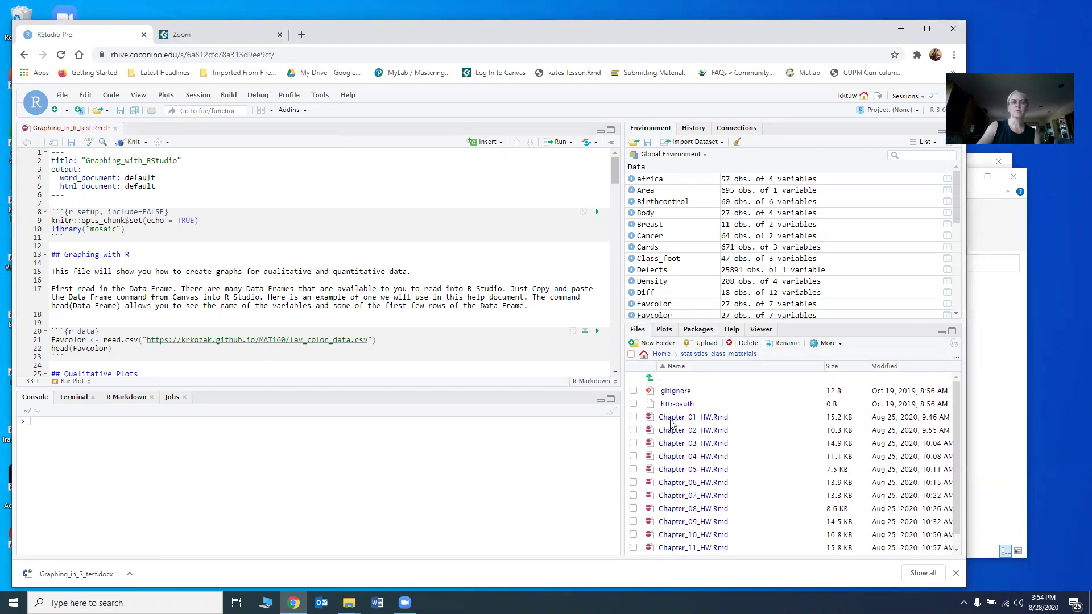
left_click(660, 354)
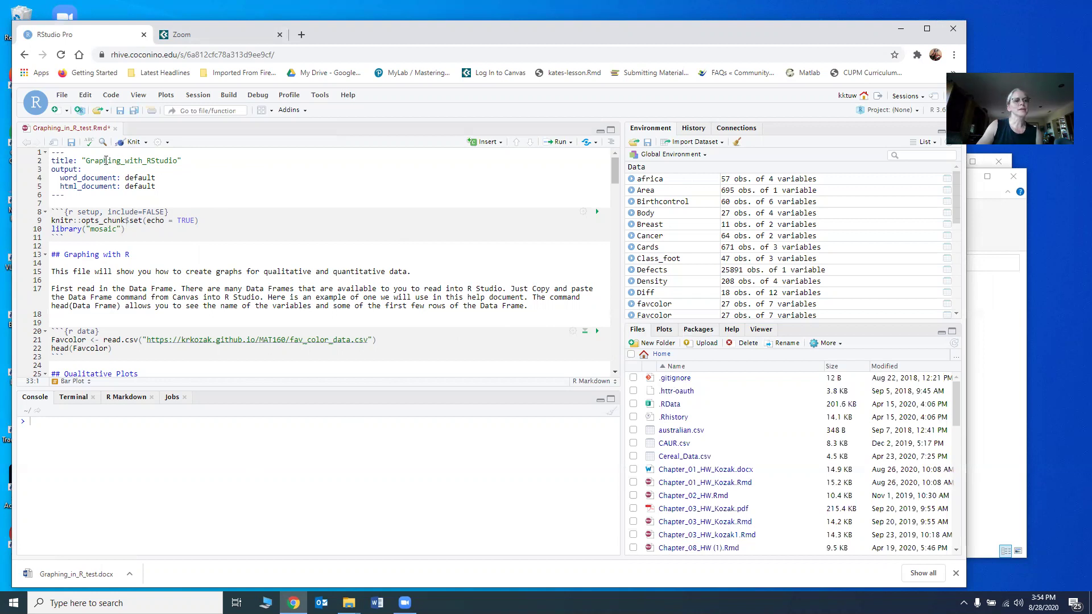
Highlight the title and output header and the setup chunk of the R Markdown document in turn for review.
left_click_drag(51, 164, 175, 195)
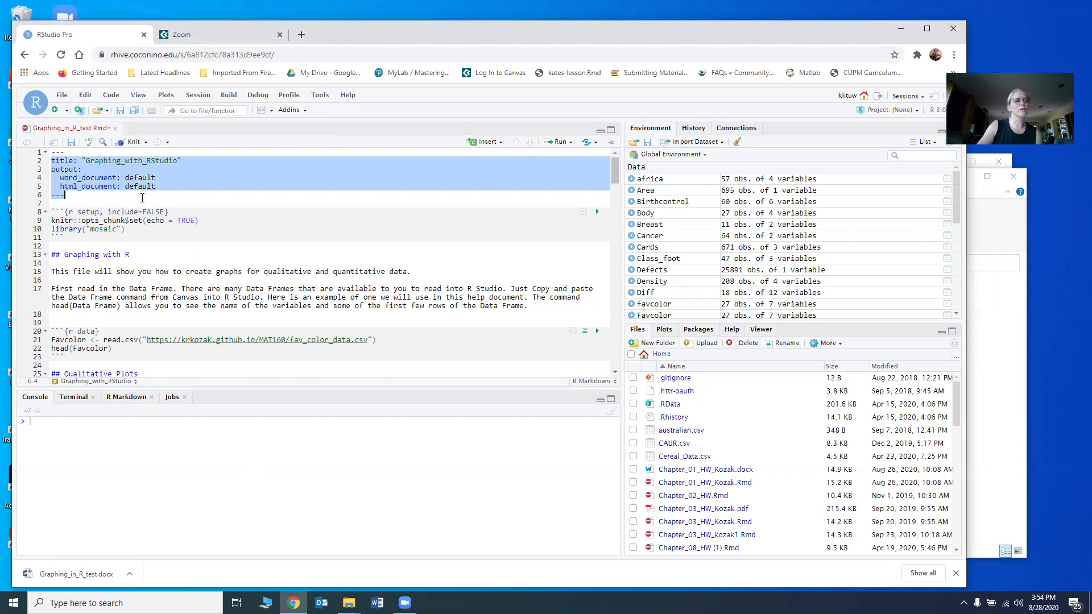
left_click(69, 205)
left_click_drag(52, 212, 106, 239)
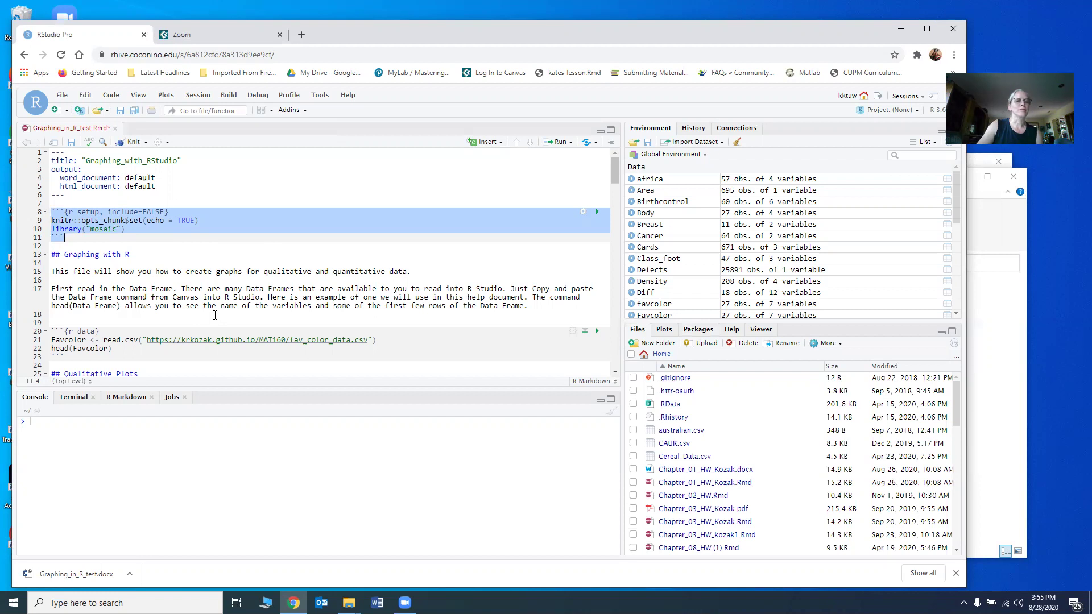
left_click(188, 279)
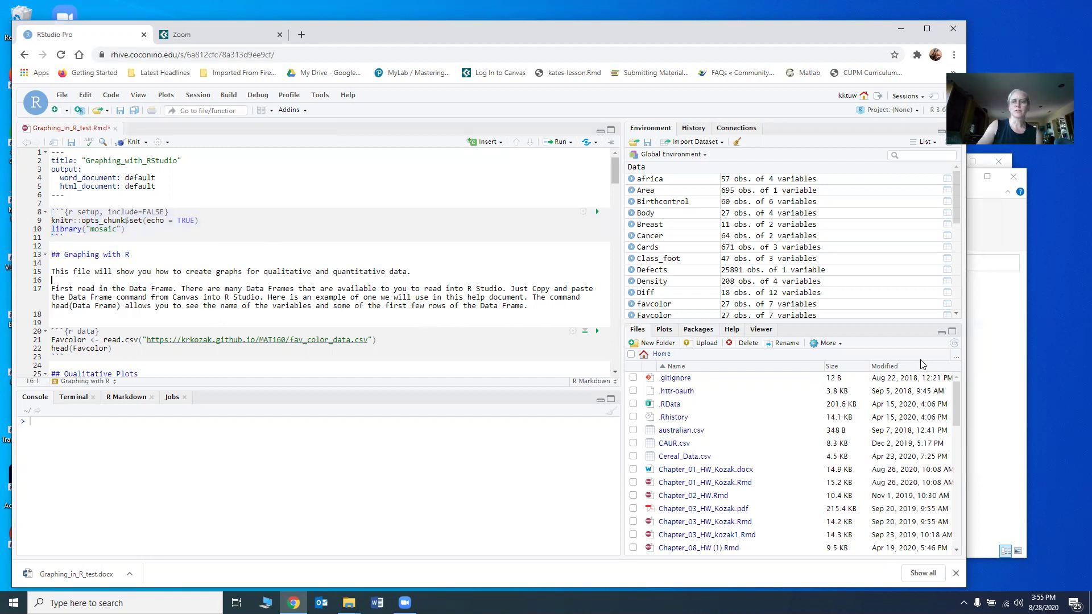
Load the mosaic package from the System Library list of installed packages.
left_click(701, 331)
scroll(697, 405, "down", 5)
scroll(696, 406, "down", 15)
scroll(697, 406, "down", 5)
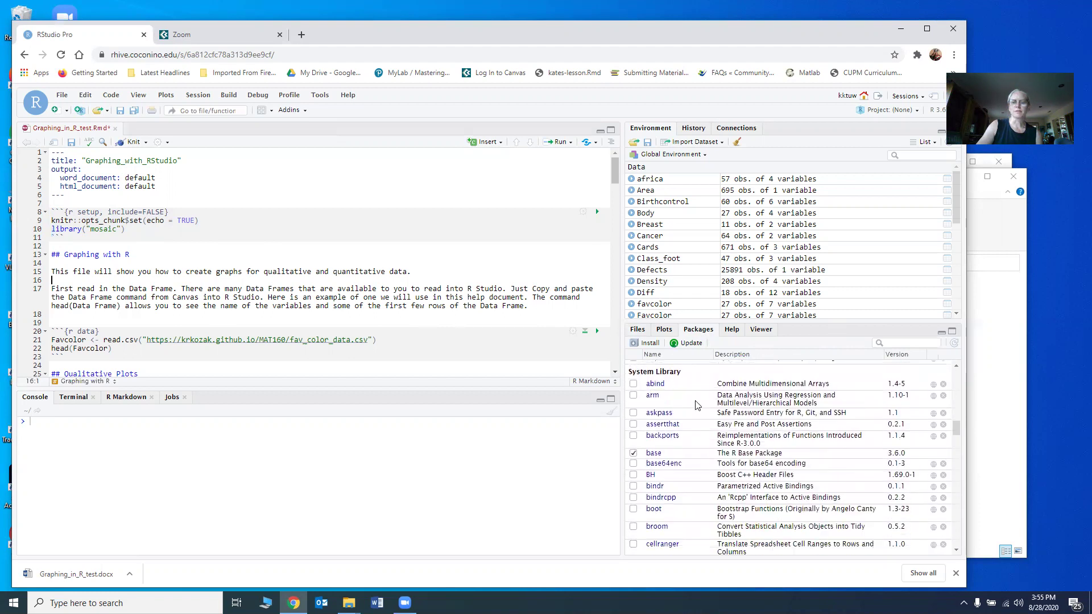
scroll(698, 451, "down", 10)
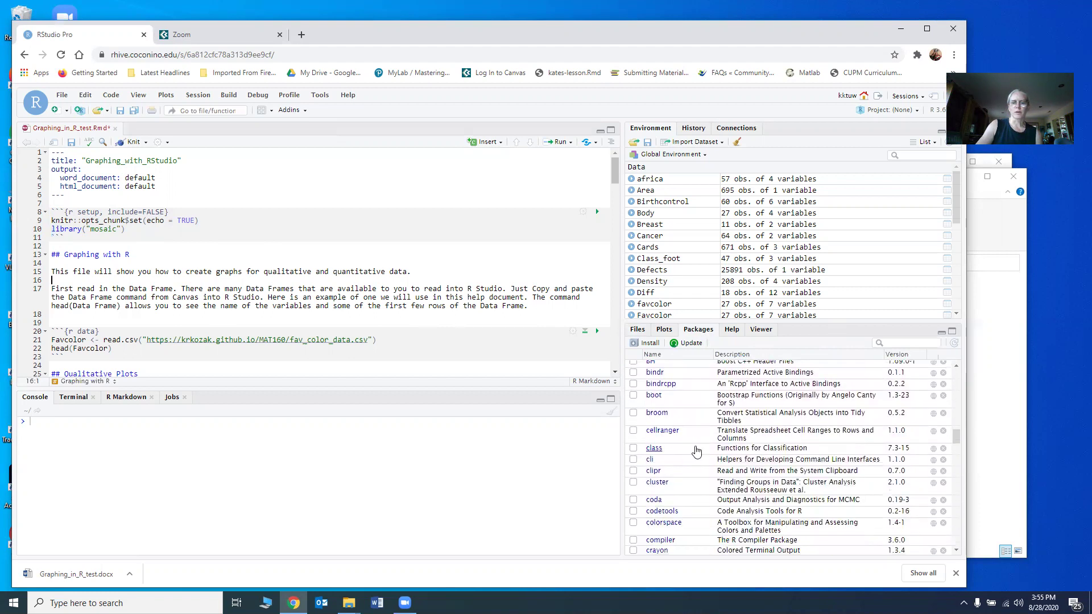
scroll(696, 451, "down", 5)
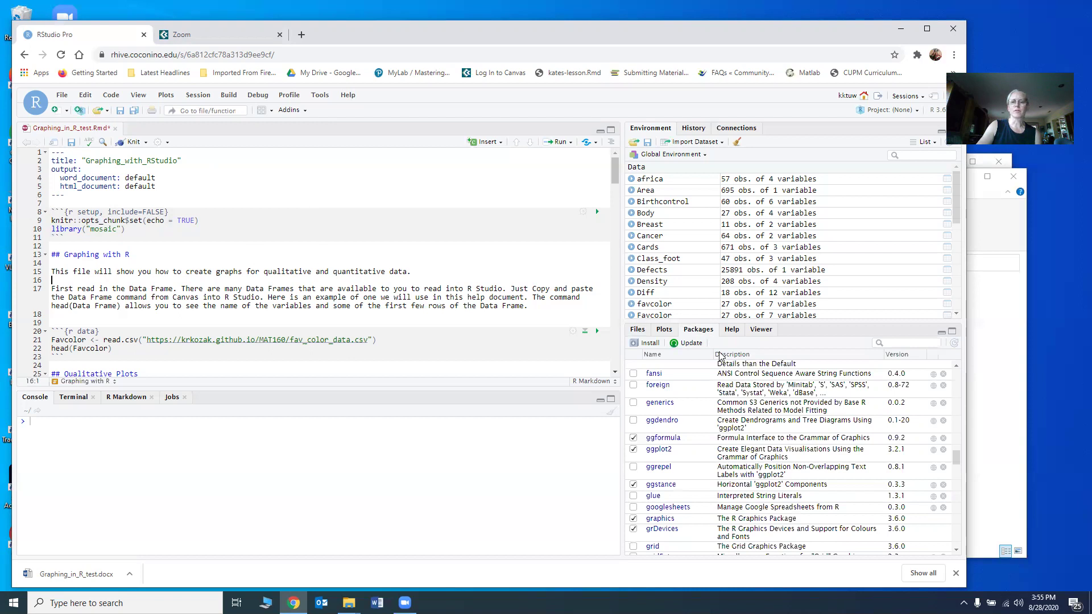
scroll(689, 427, "down", 1)
scroll(690, 426, "down", 10)
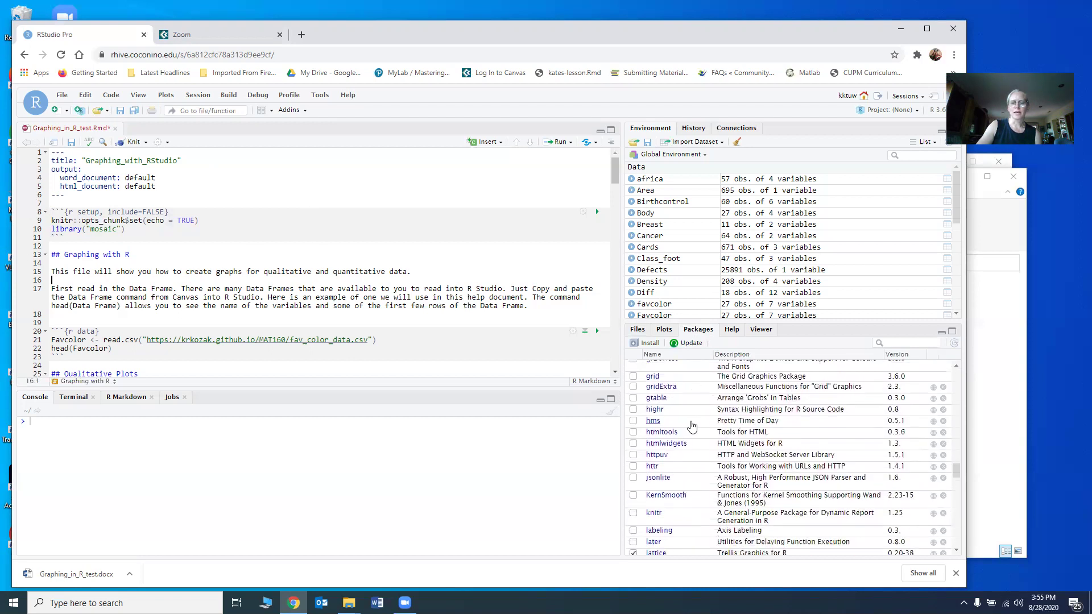
scroll(692, 427, "down", 3)
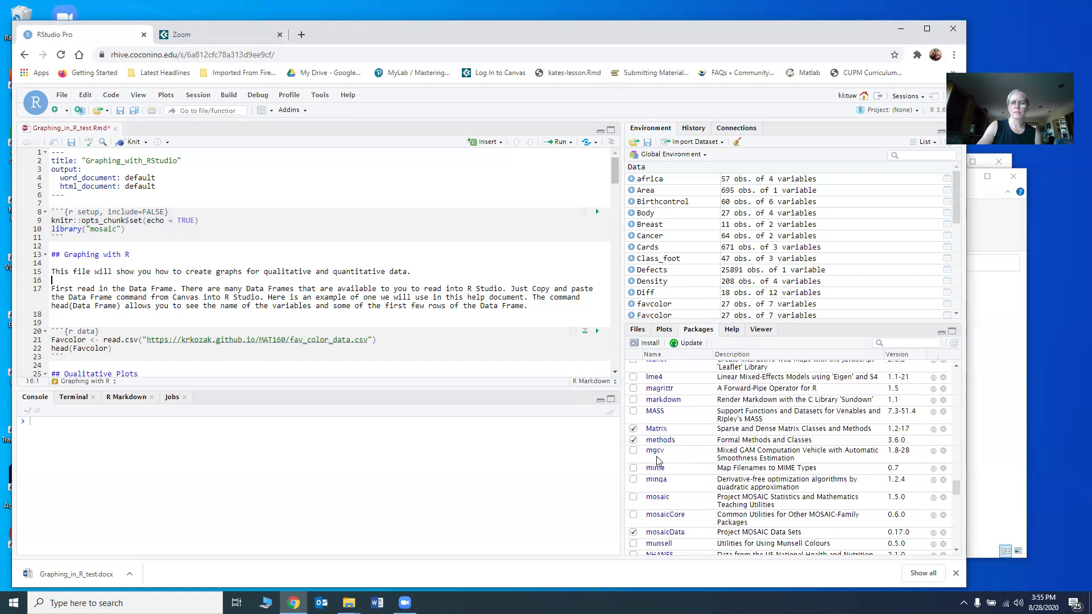
scroll(655, 478, "down", 1)
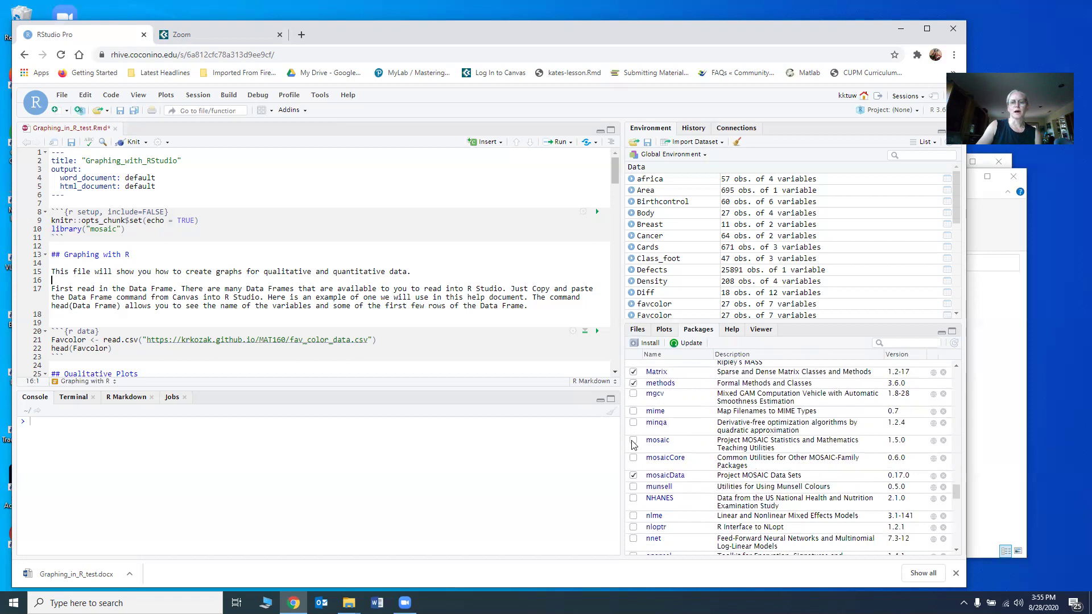
left_click(633, 441)
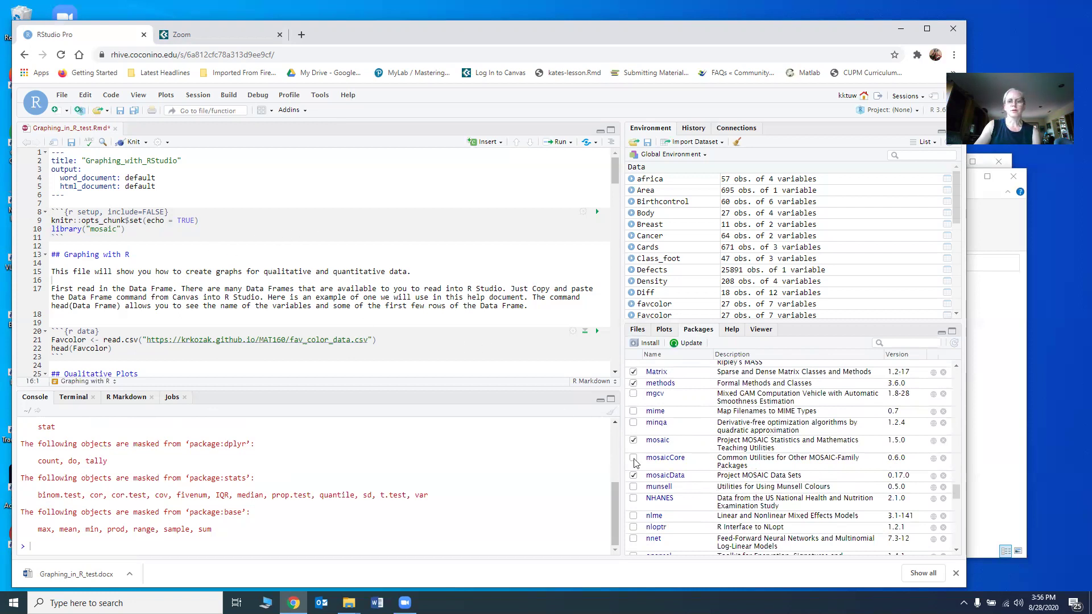
Try to unload the mosaicData package, and unload the mosaic package.
left_click(633, 476)
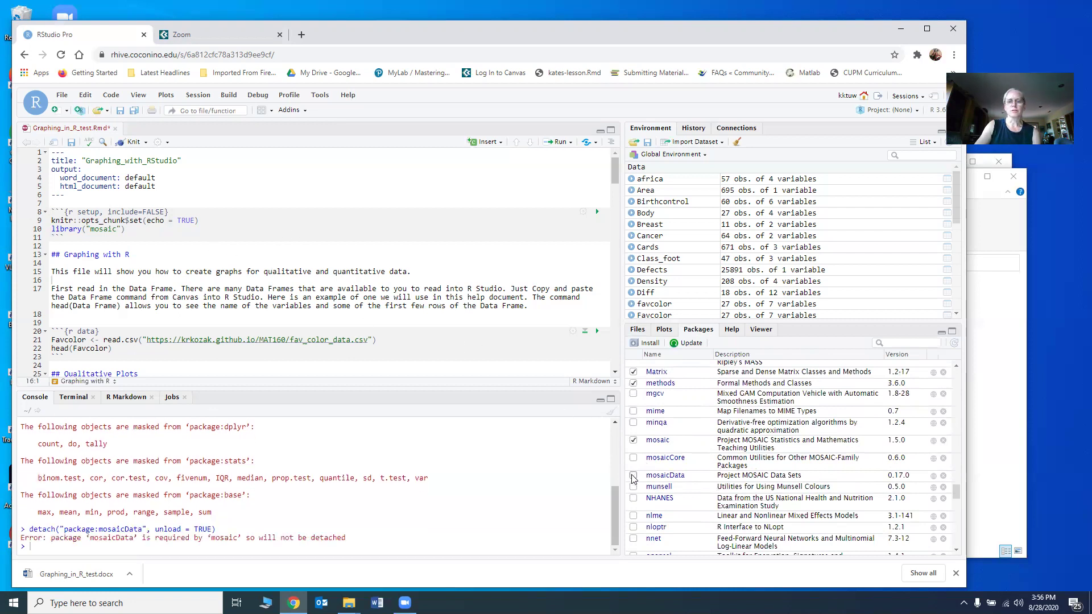
left_click(633, 440)
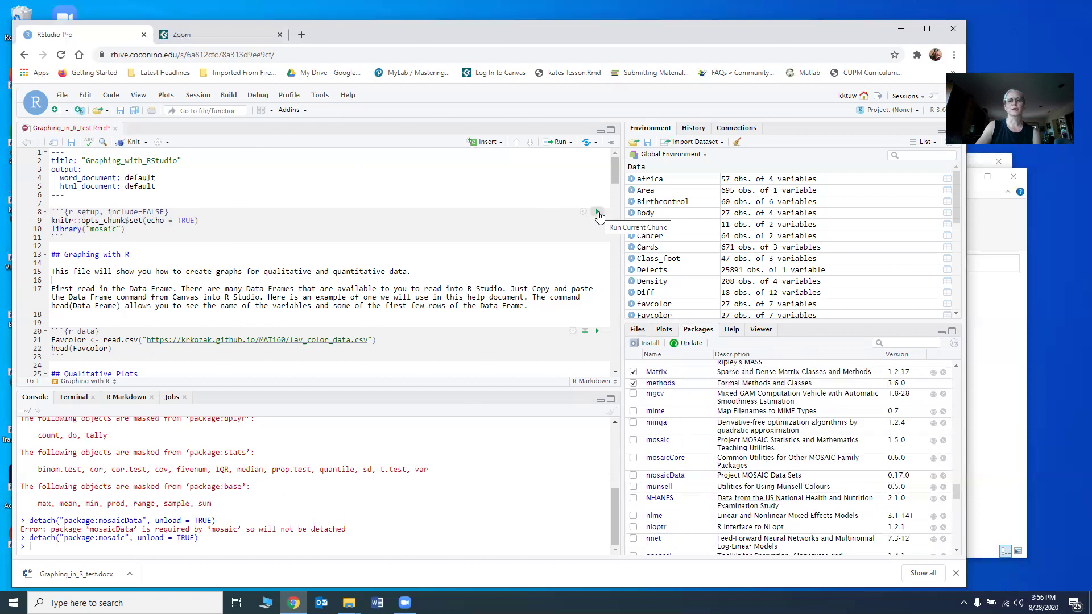
Run the document's setup chunk to load the mosaic library.
left_click(597, 214)
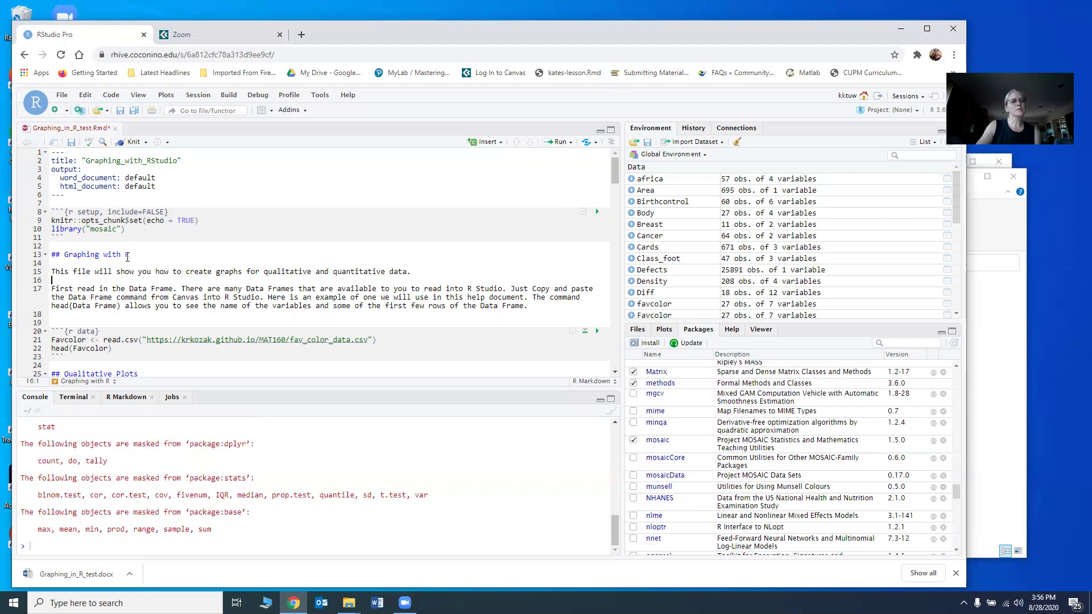
Examine the data chunk by highlighting the Favcolor name, the read.csv call and the head(Favcolor) command in turn.
scroll(127, 256, "down", 2)
scroll(128, 256, "down", 2)
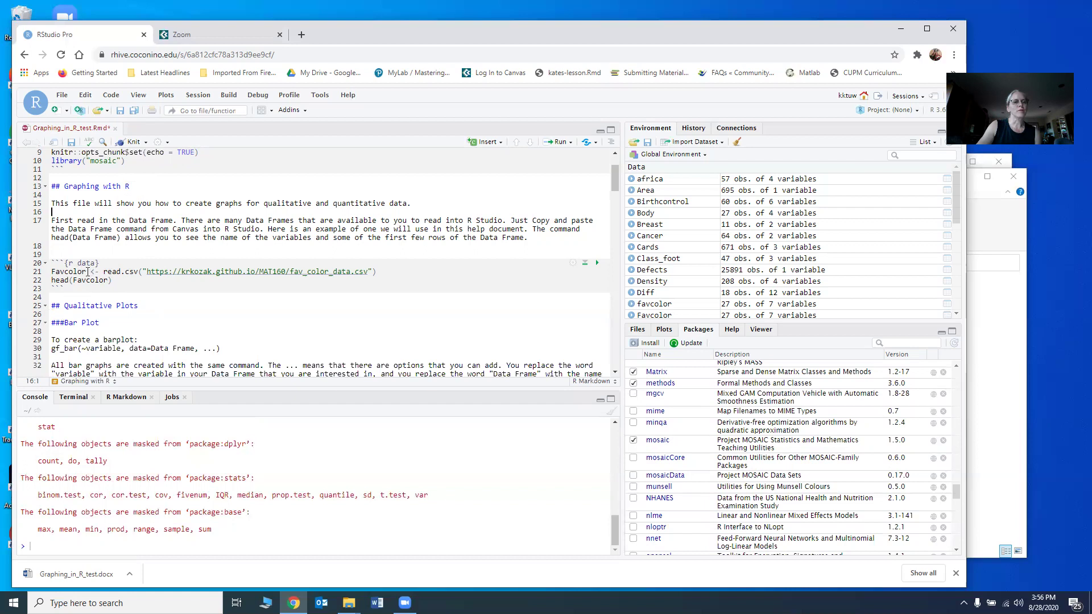
left_click_drag(85, 271, 51, 272)
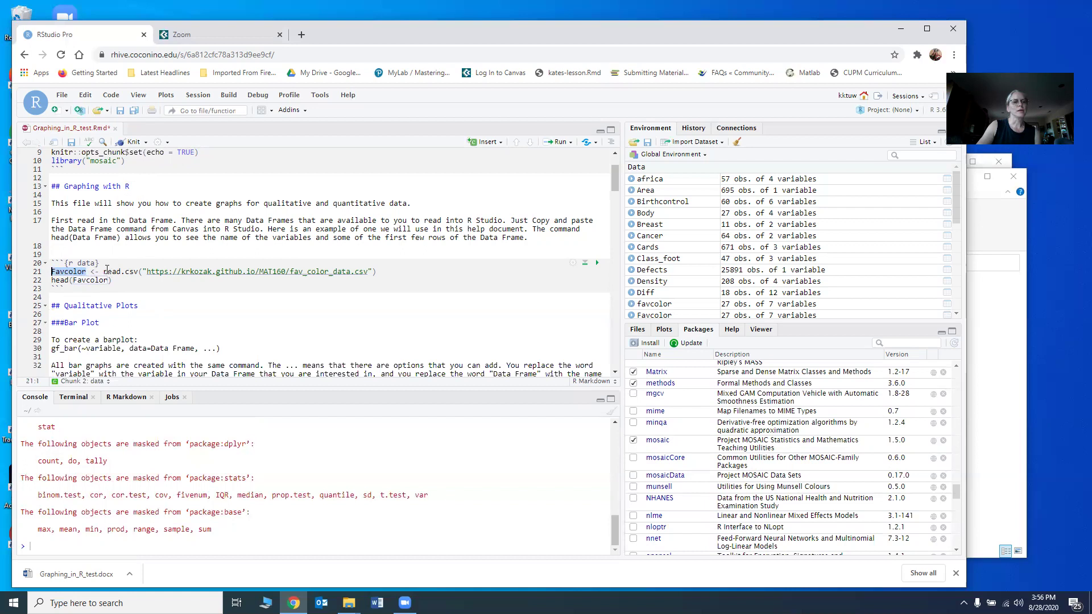
left_click_drag(104, 271, 390, 268)
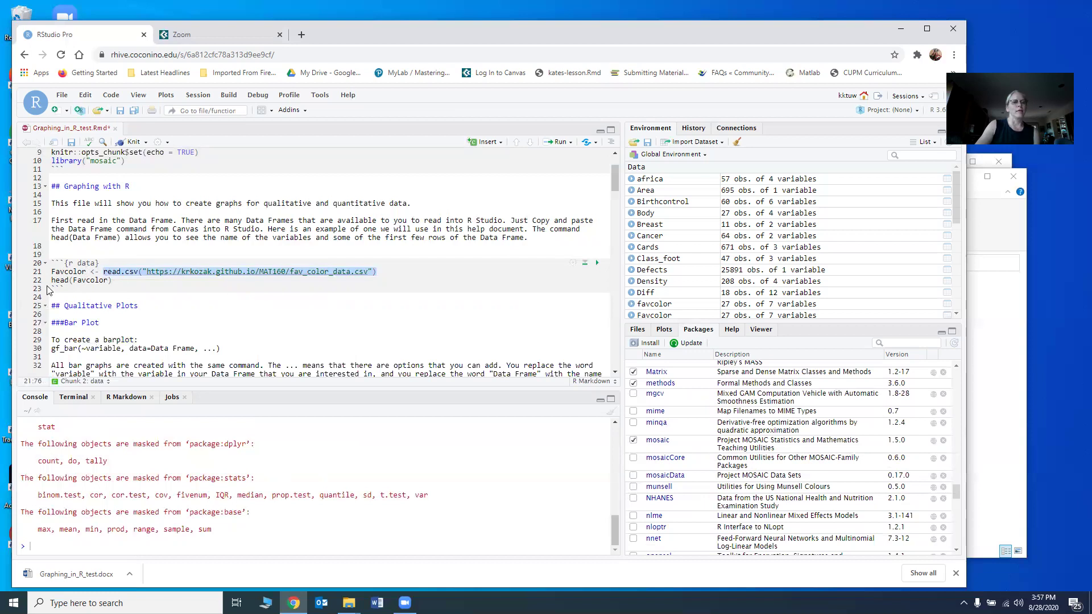
left_click_drag(52, 280, 114, 280)
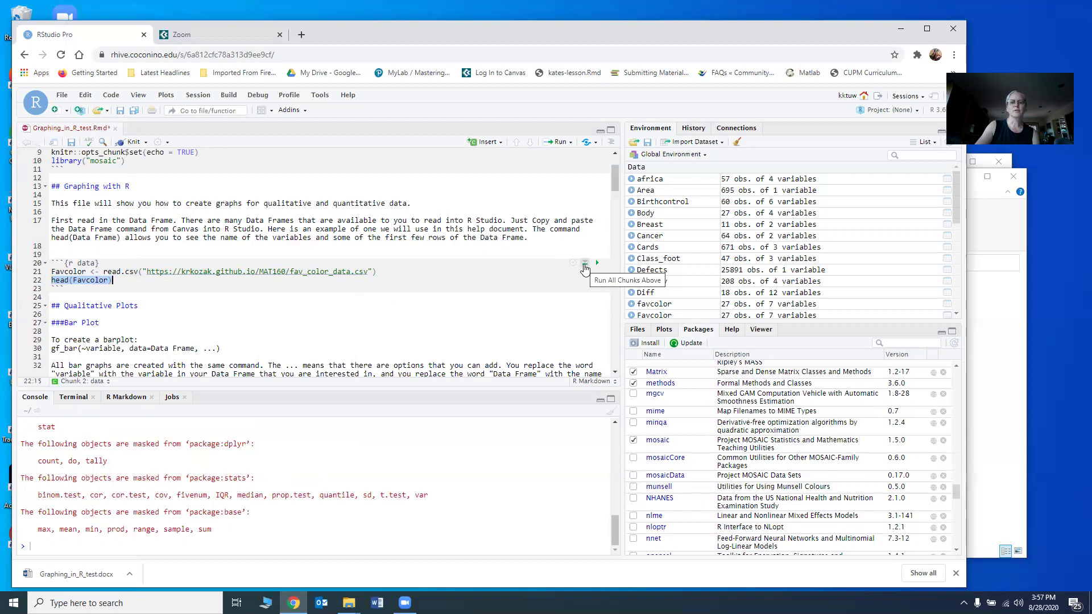
Run the data chunk that reads fav_color_data.csv into Favcolor and shows its first rows, and find Favcolor among the environment's data frames.
scroll(474, 215, "up", 3)
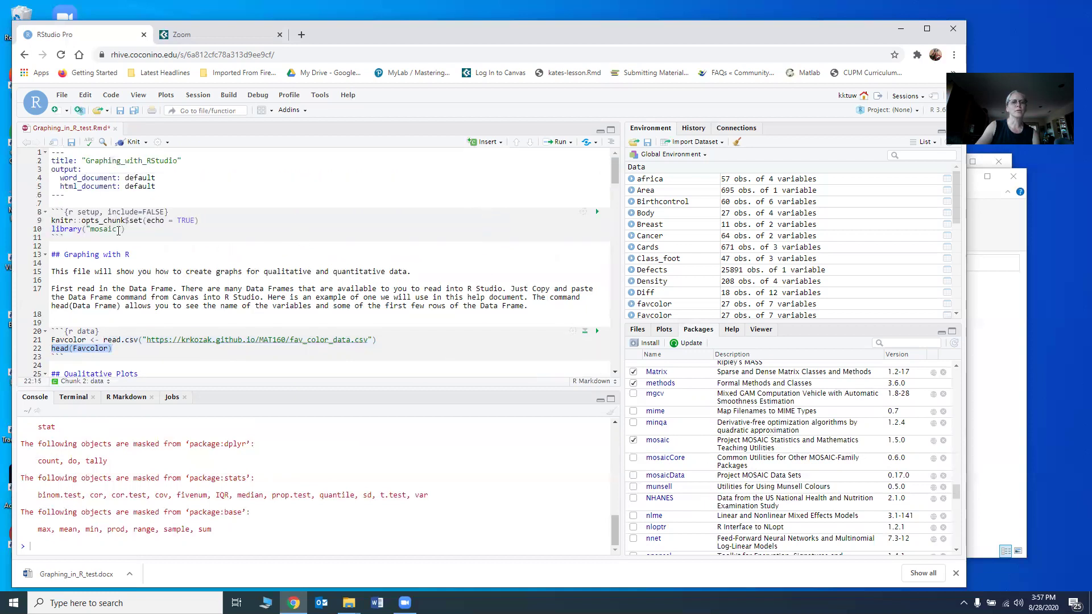
scroll(246, 230, "down", 2)
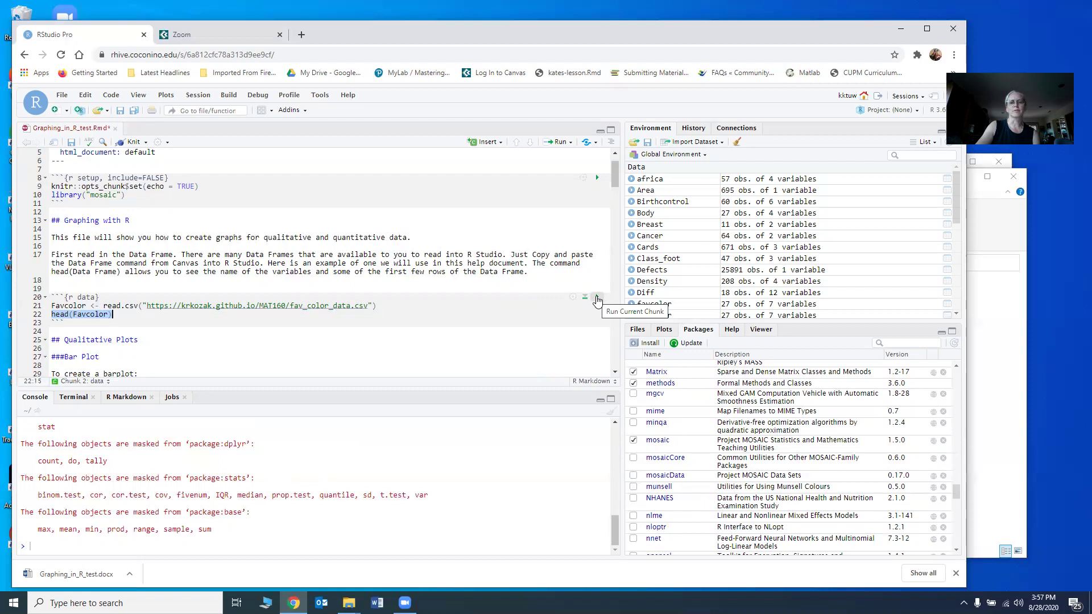
left_click(598, 299)
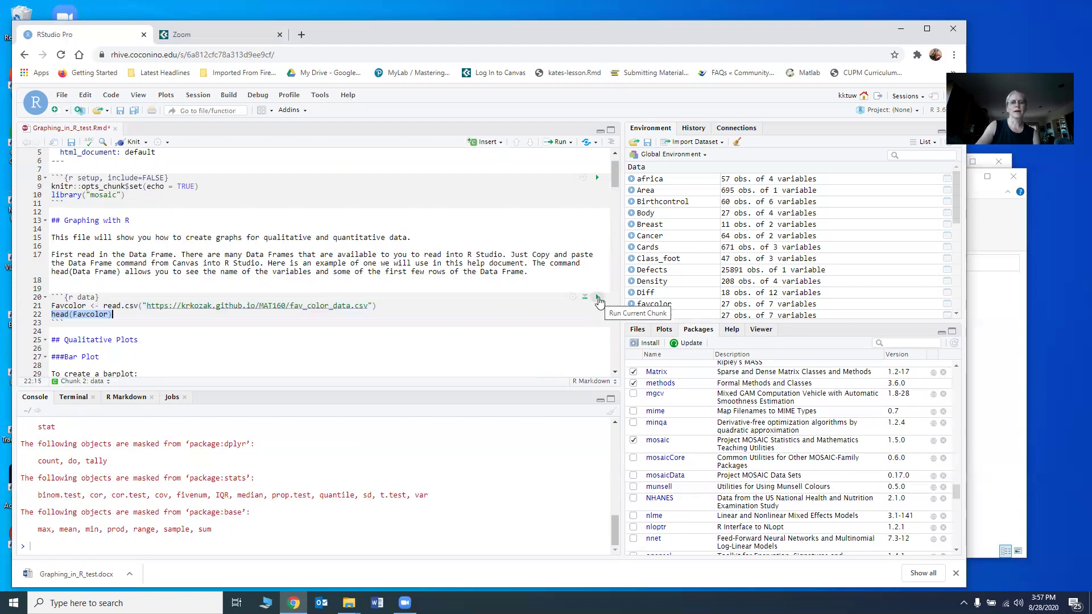
left_click(598, 299)
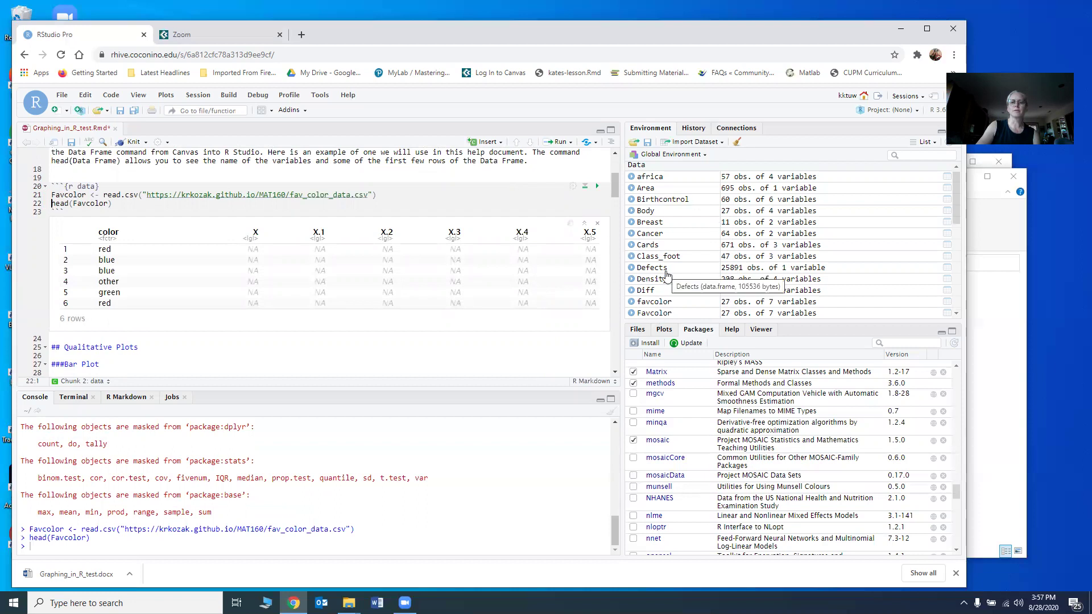
scroll(644, 262, "down", 1)
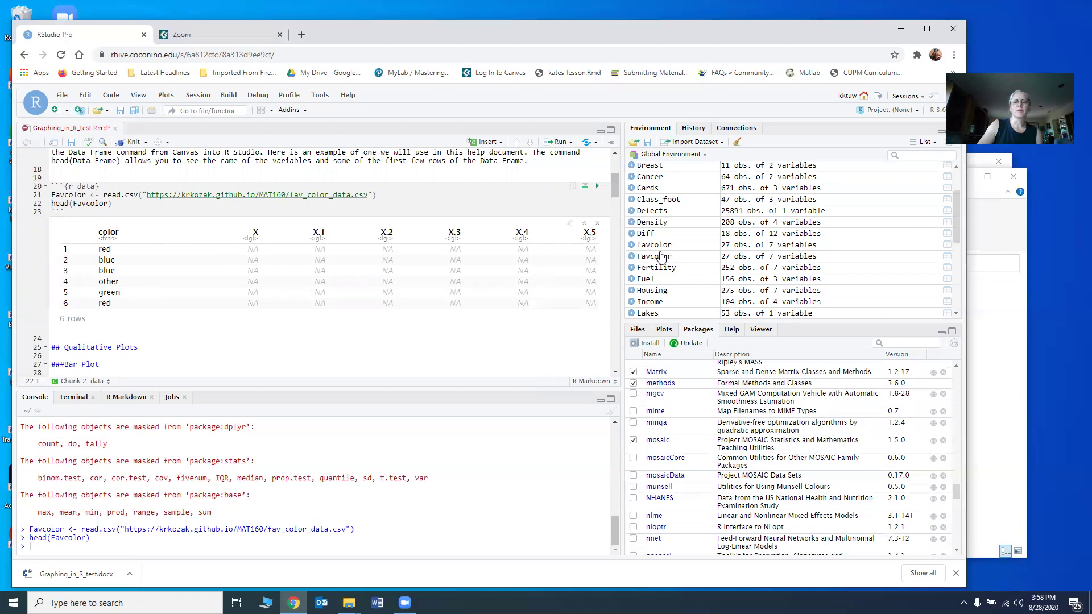
Open the Favcolor data frame from the environment and look through all its rows.
left_click(650, 256)
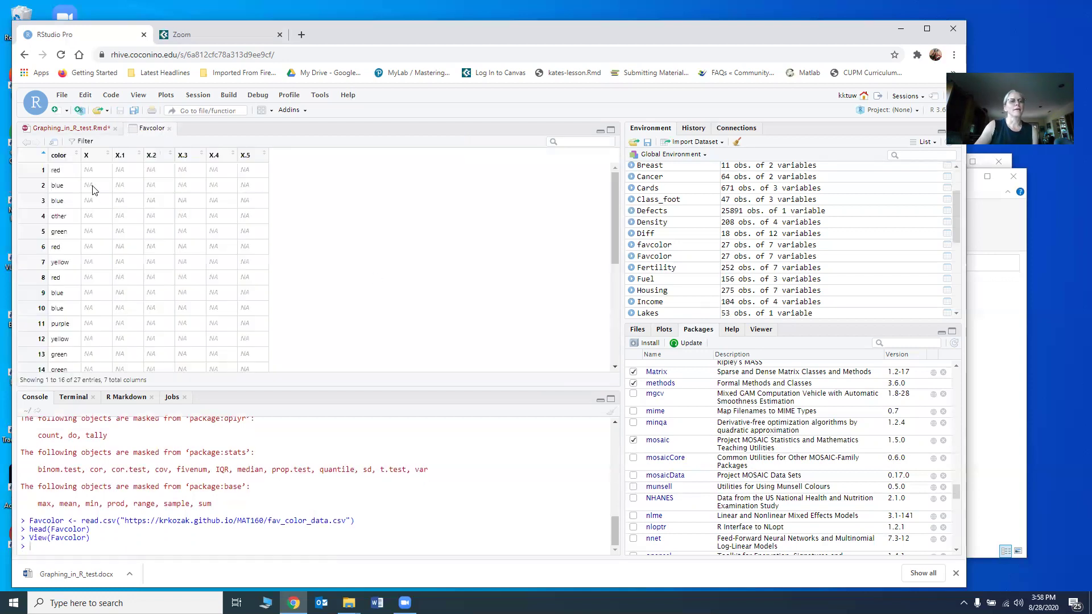
scroll(65, 193, "down", 2)
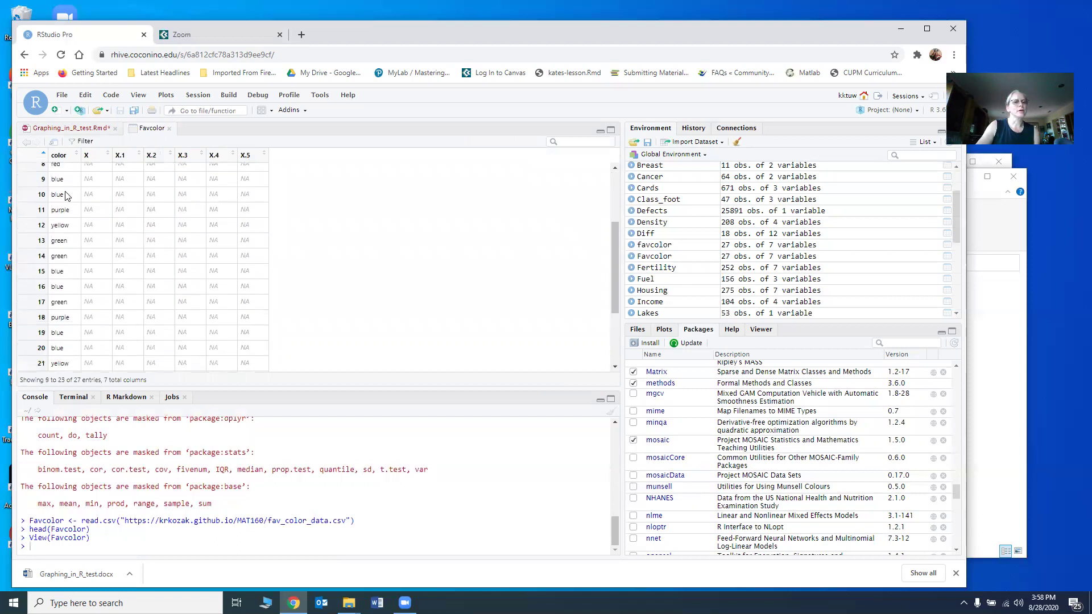
scroll(65, 195, "down", 2)
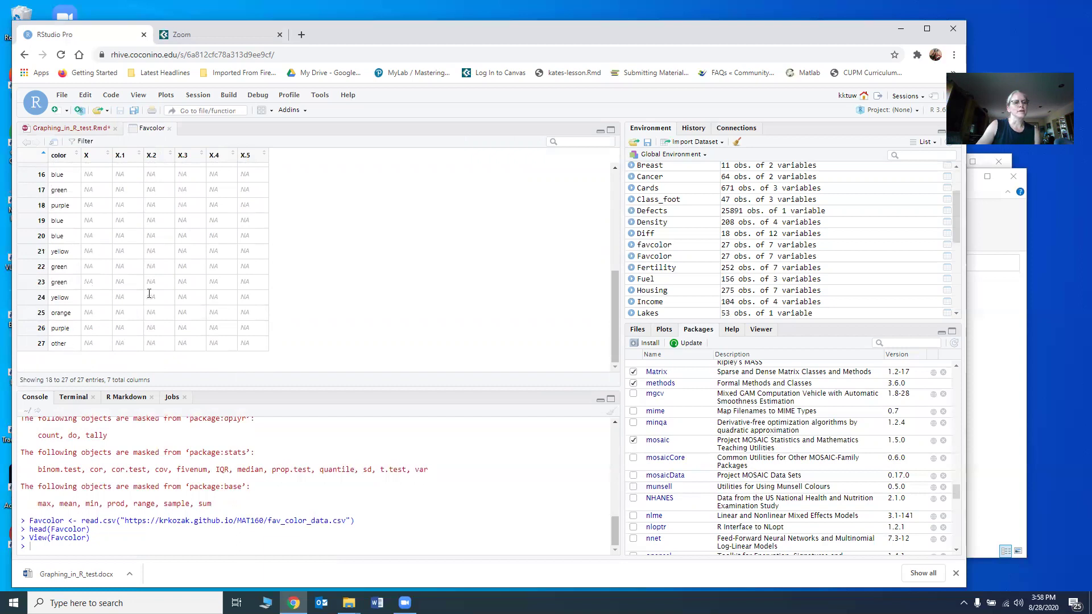
scroll(76, 245, "up", 3)
scroll(77, 244, "up", 1)
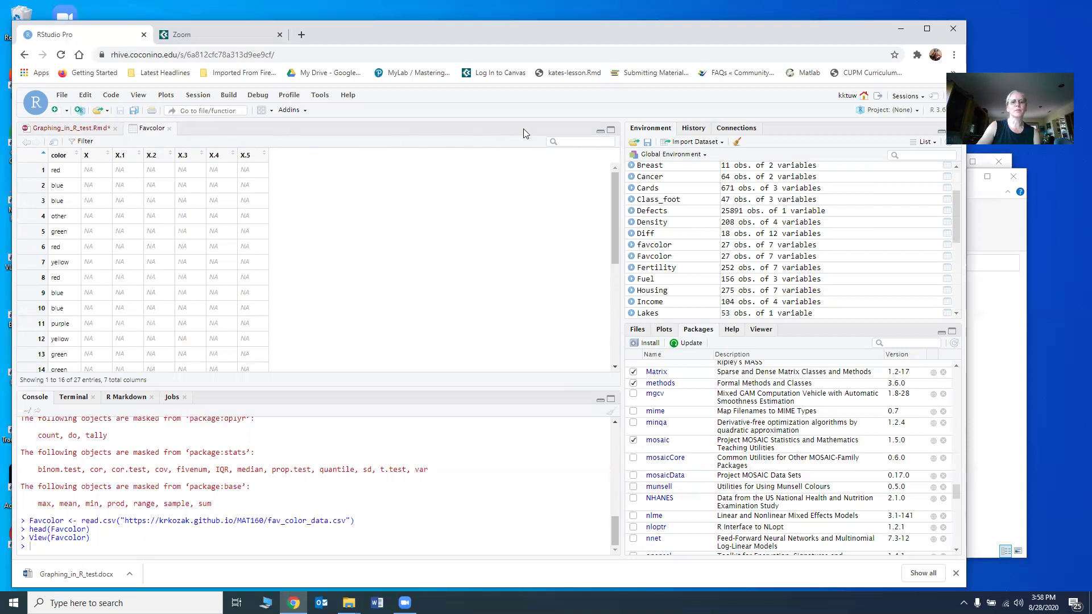
Return to Graphing_in_R_test.Rmd and review the gf_bar(~variable, data=Data Frame, ...) template under Bar Plot.
left_click(60, 130)
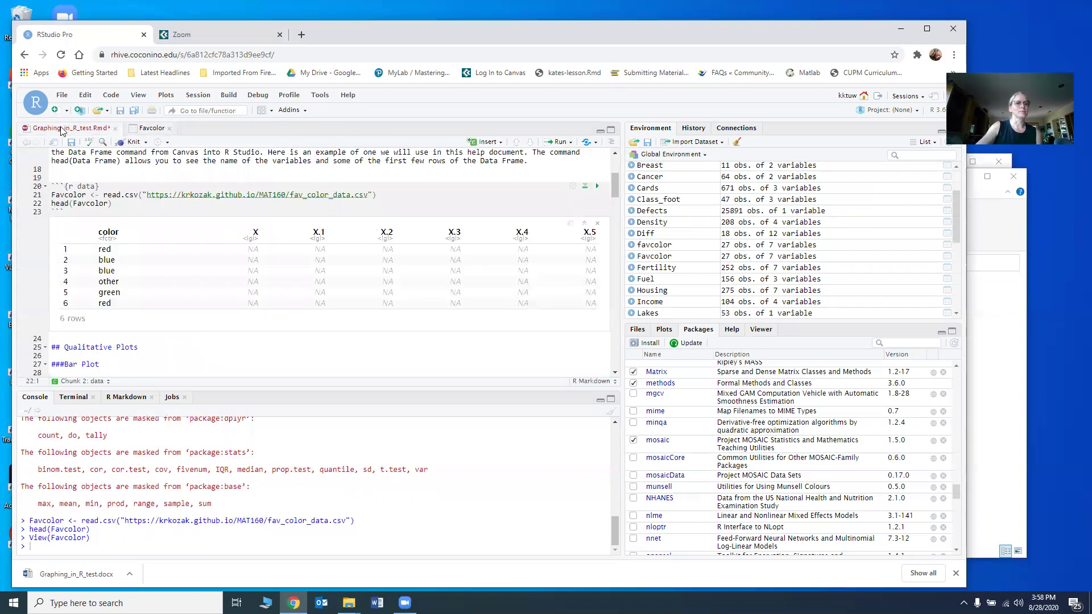
scroll(205, 231, "down", 2)
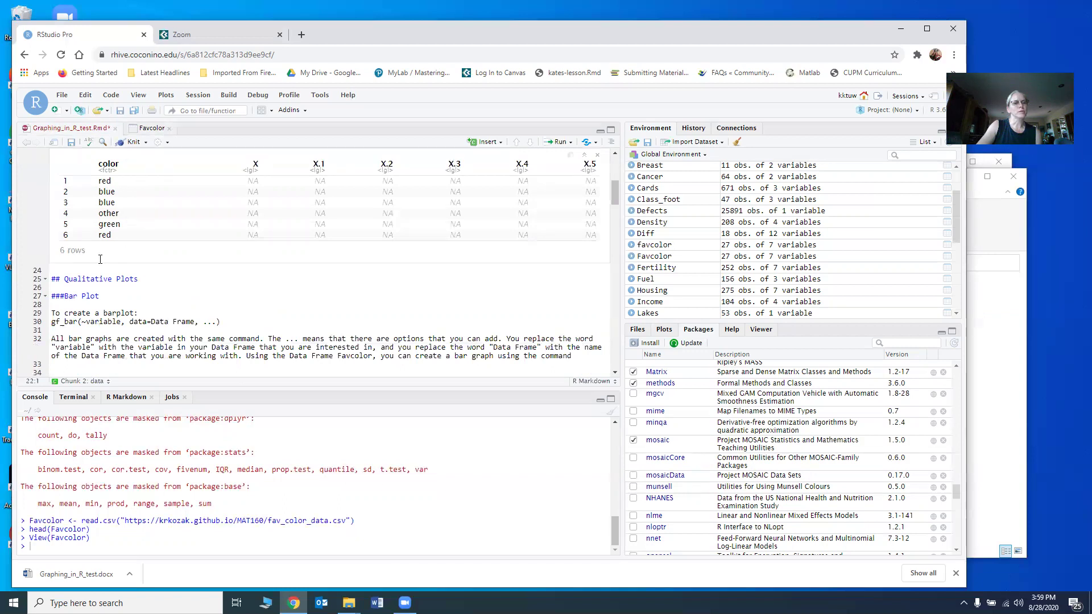
scroll(121, 274, "down", 2)
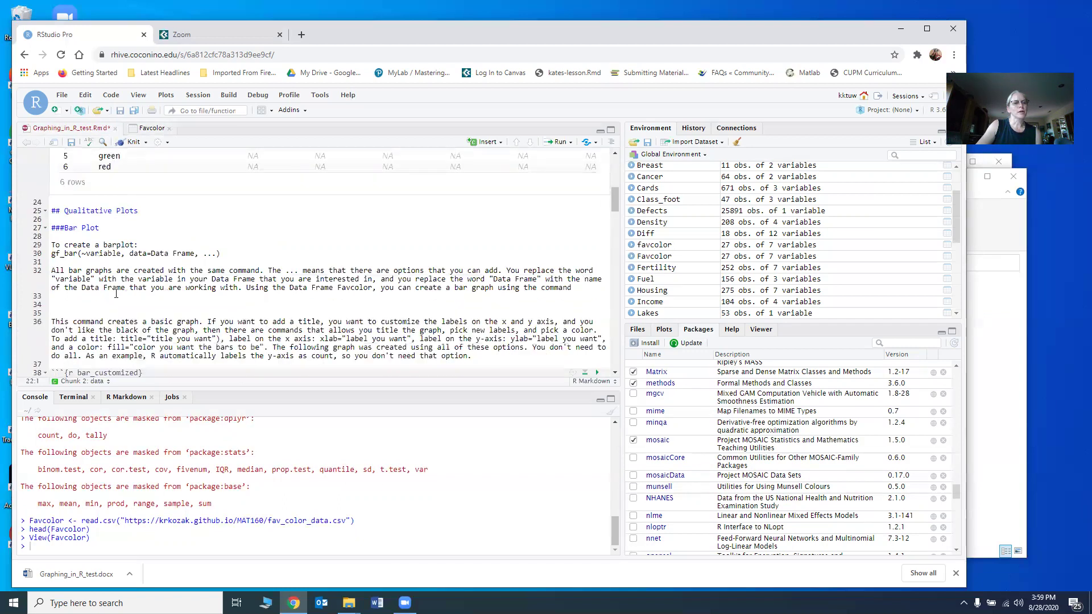
left_click(85, 254)
type("~")
Insert an empty R code chunk on the blank line below the bar graph instructions.
left_click(130, 302)
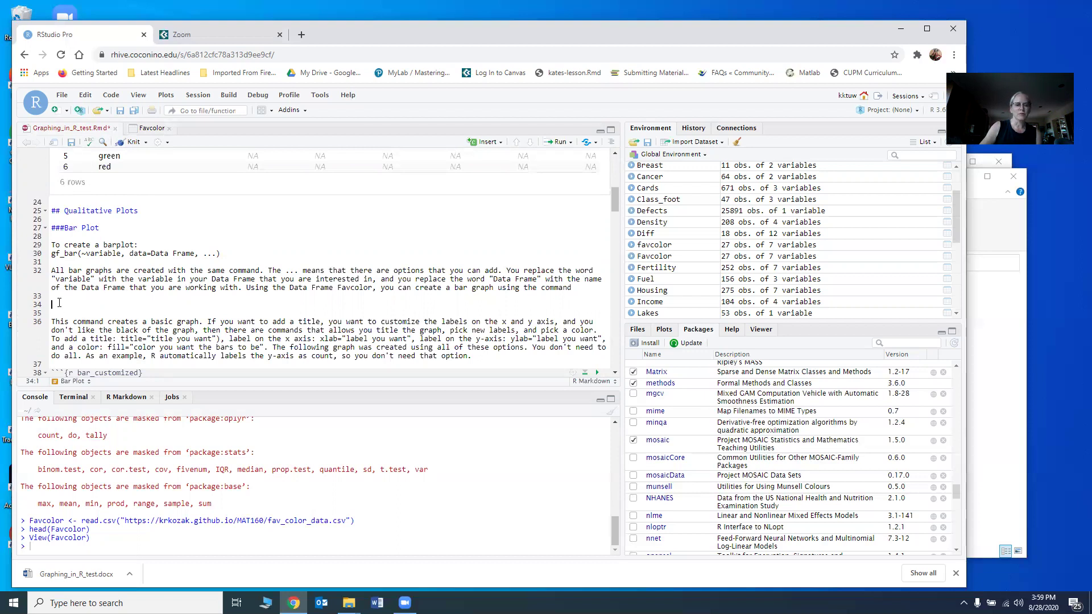
key("Return")
key("Return")
key("BackSpace")
key("BackSpace")
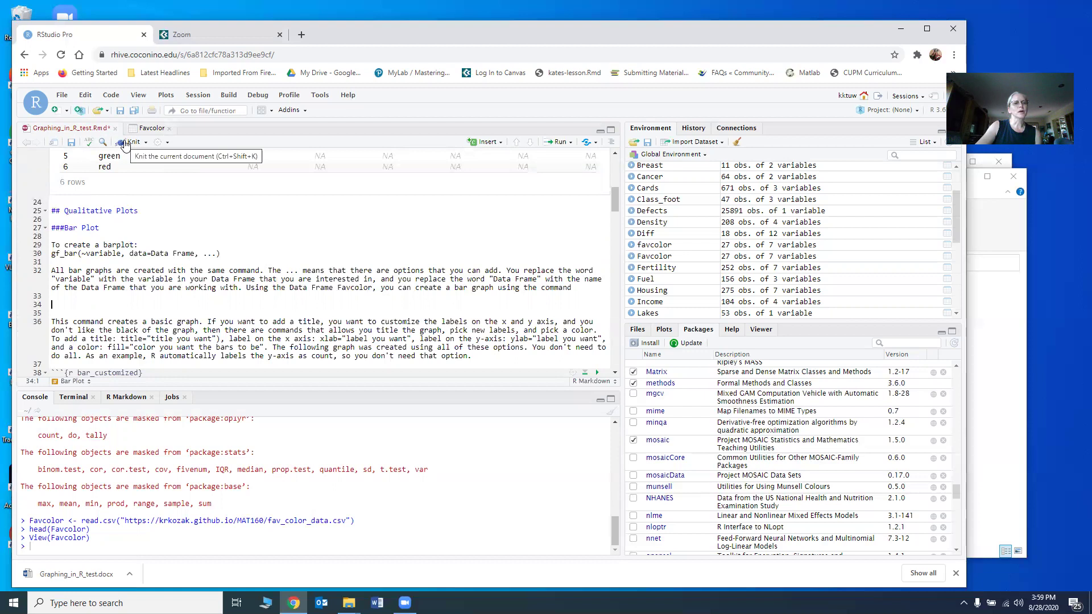
left_click(501, 145)
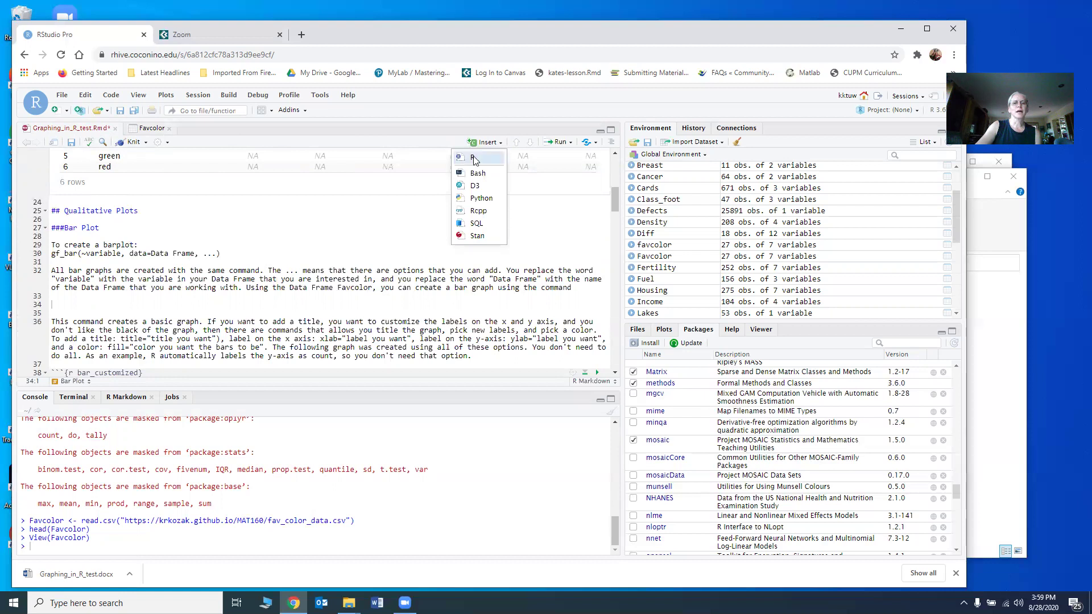
left_click(476, 158)
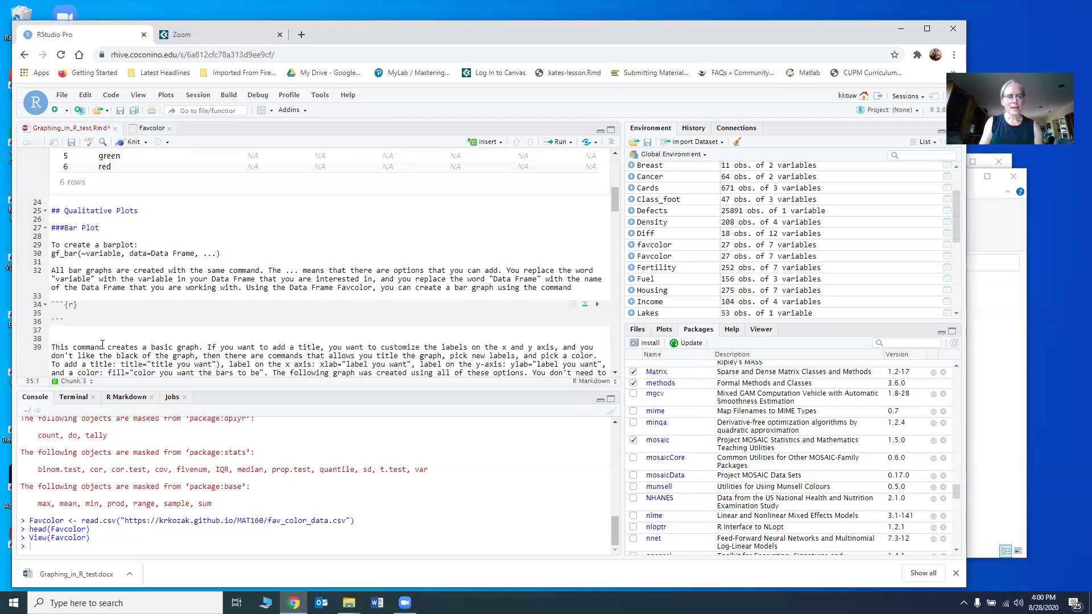
Enter the gf_bar function in the new chunk, choosing it from the code completions.
type("g")
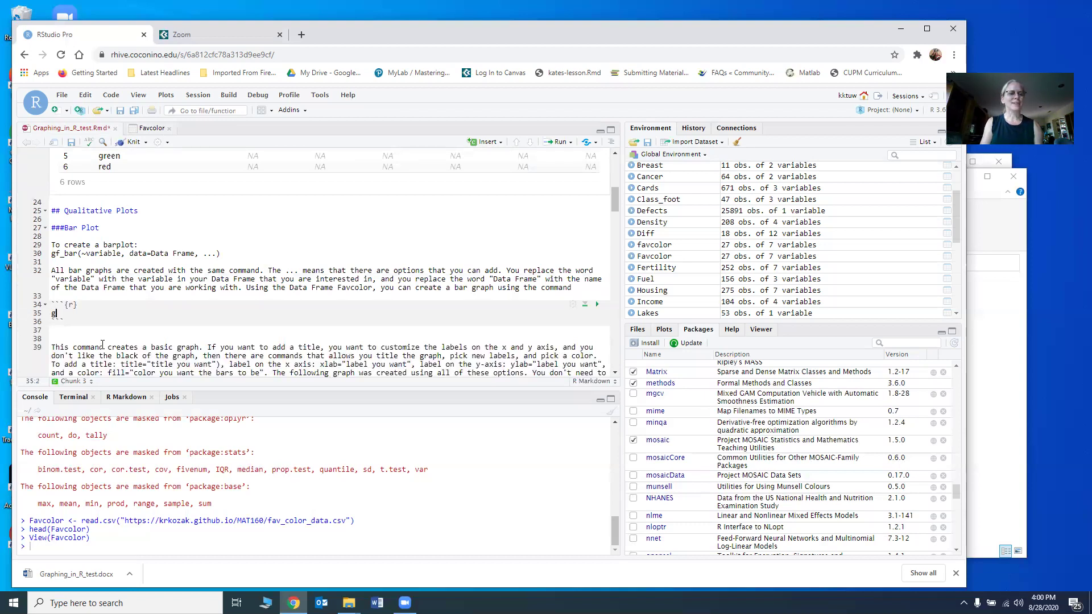
type("f_")
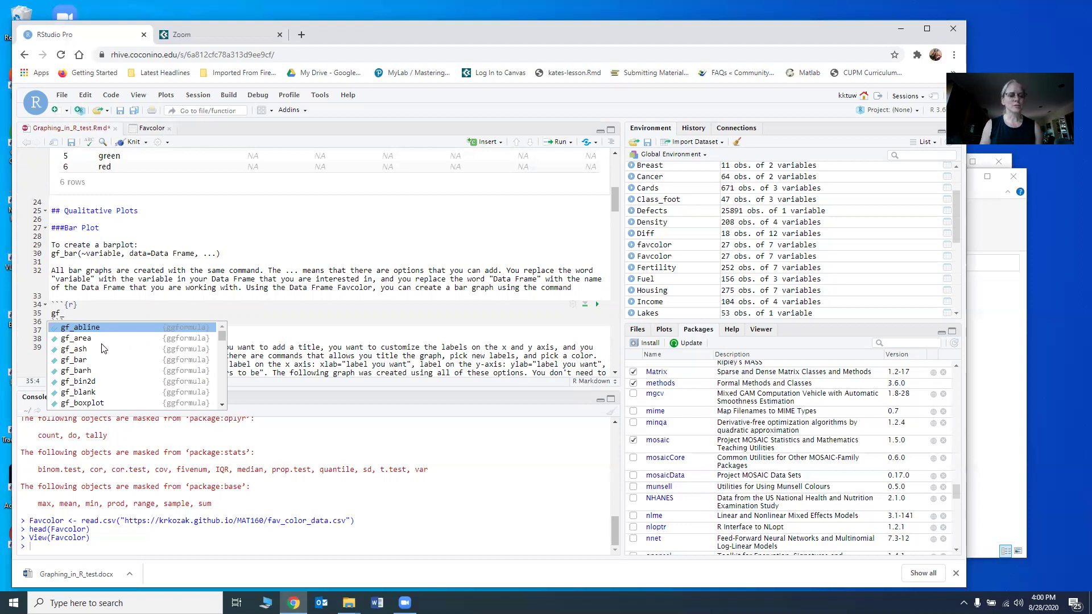
type("b")
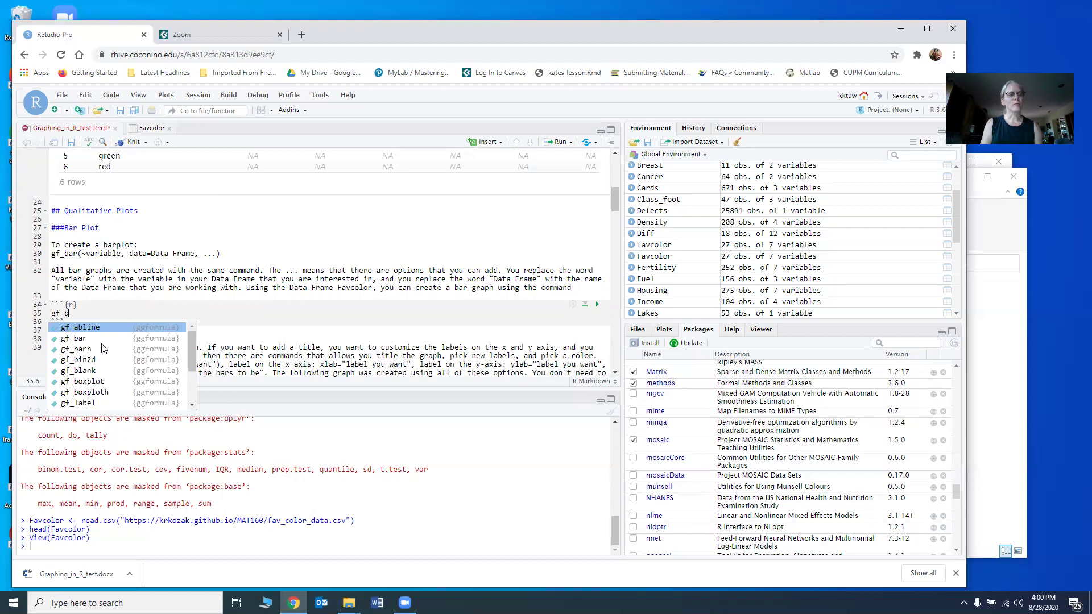
key("Down")
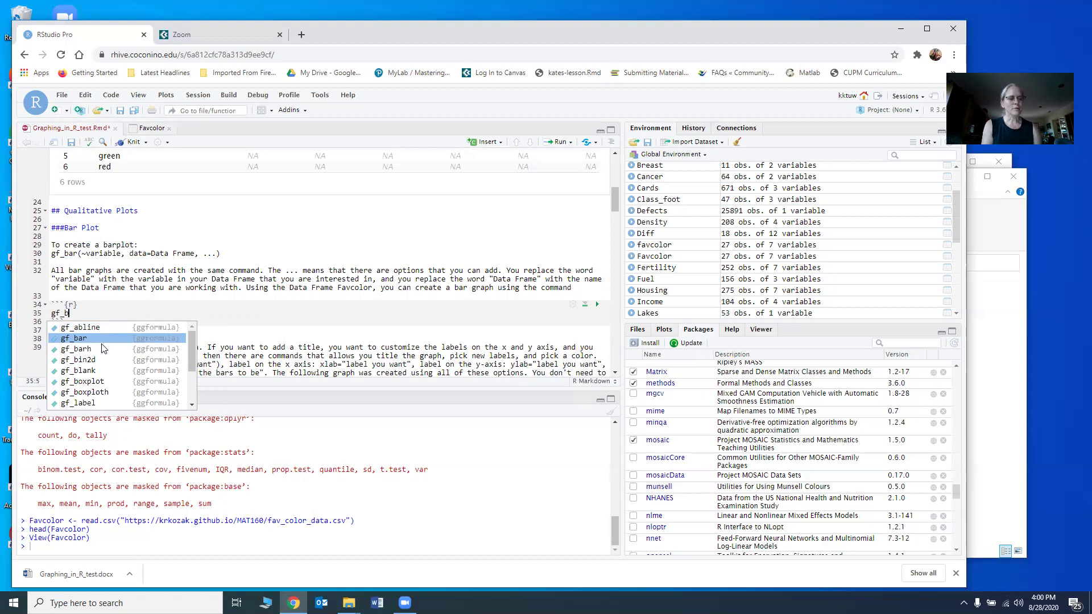
key("Return")
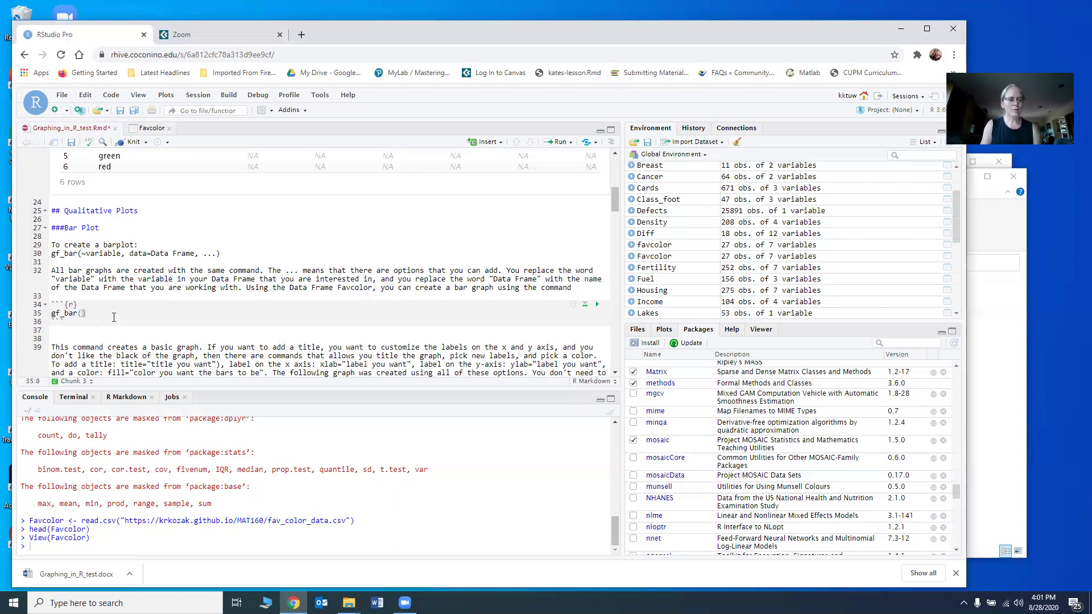
Enter ~color as the variable in gf_bar, checking its name in the head(Favcolor) output, followed by a comma.
type("~")
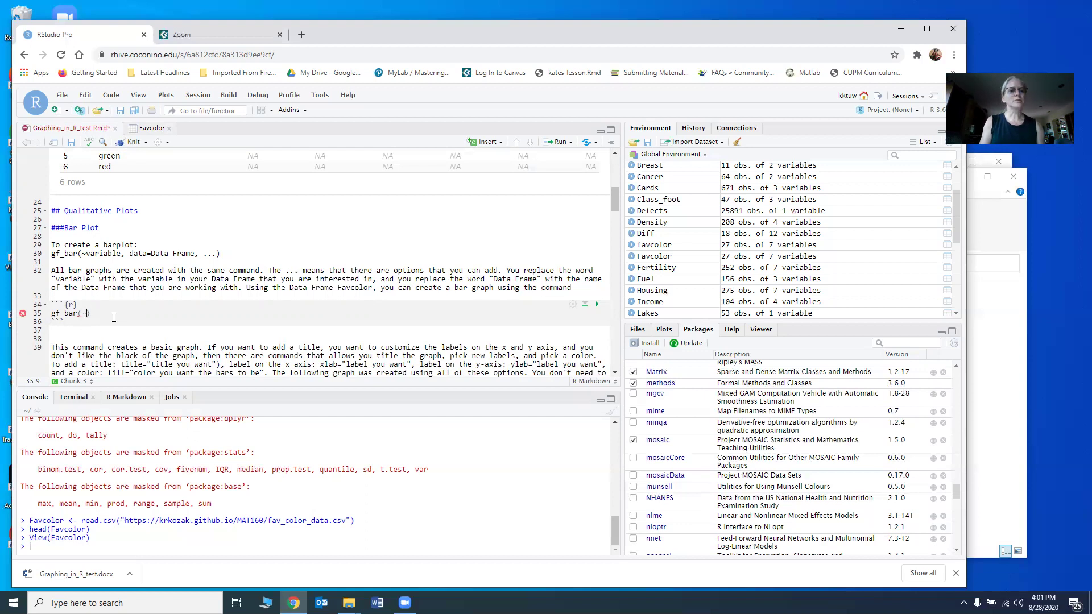
scroll(114, 318, "up", 2)
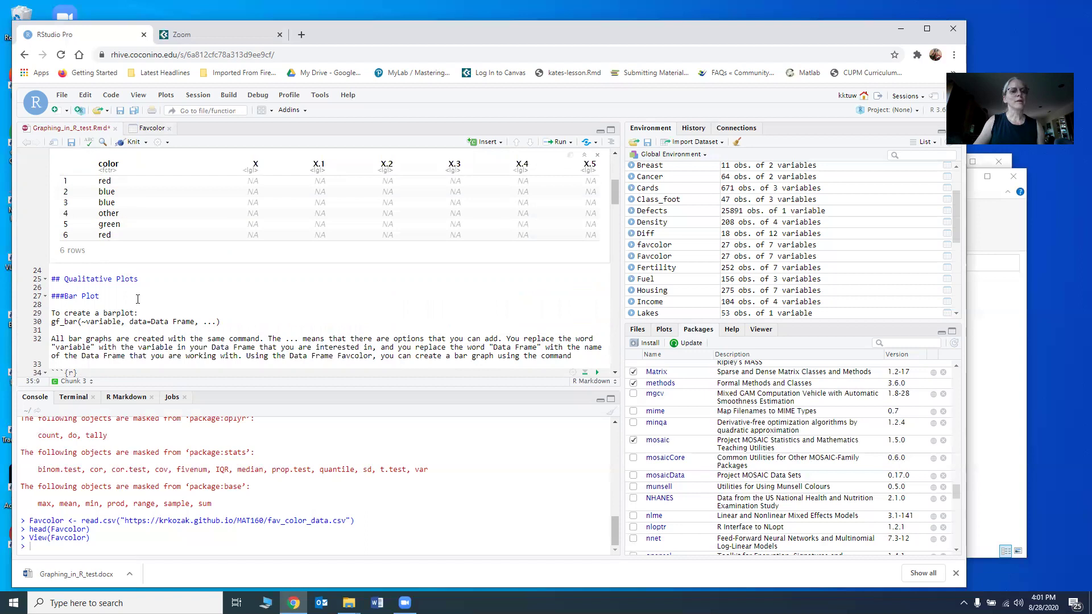
scroll(138, 299, "down", 1)
scroll(138, 299, "up", 2)
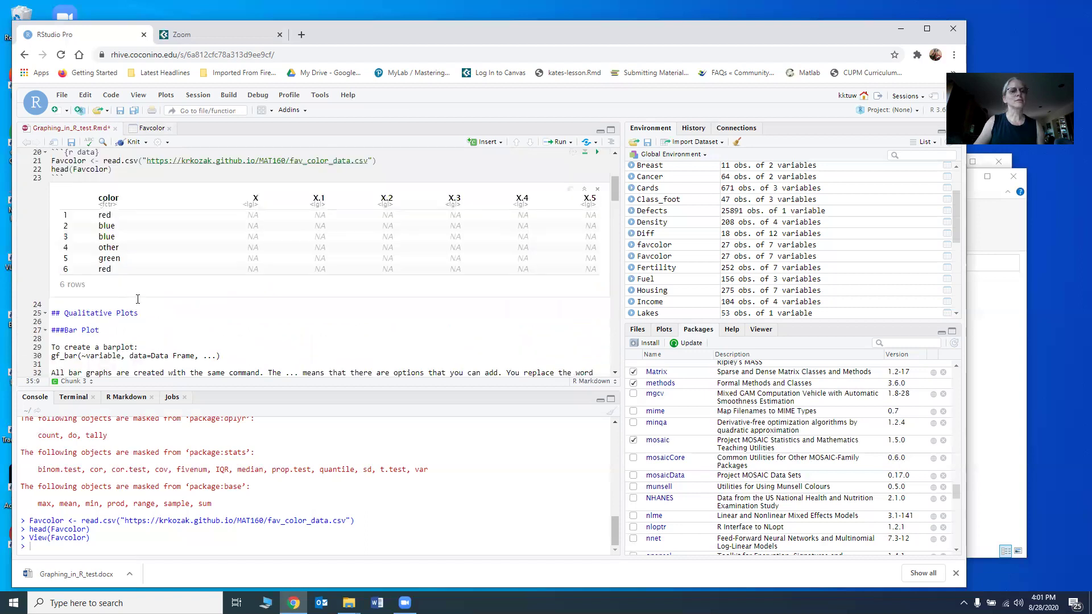
scroll(138, 299, "down", 2)
type("color,")
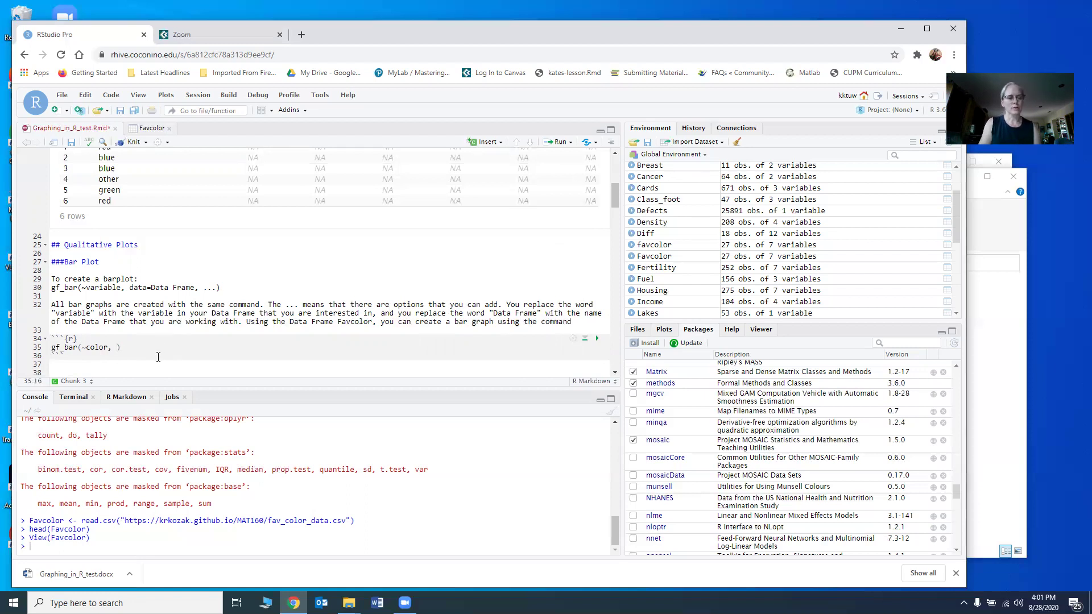
Complete the gf_bar call with data=Favcolor and run the chunk to draw the bar graph.
type("data=")
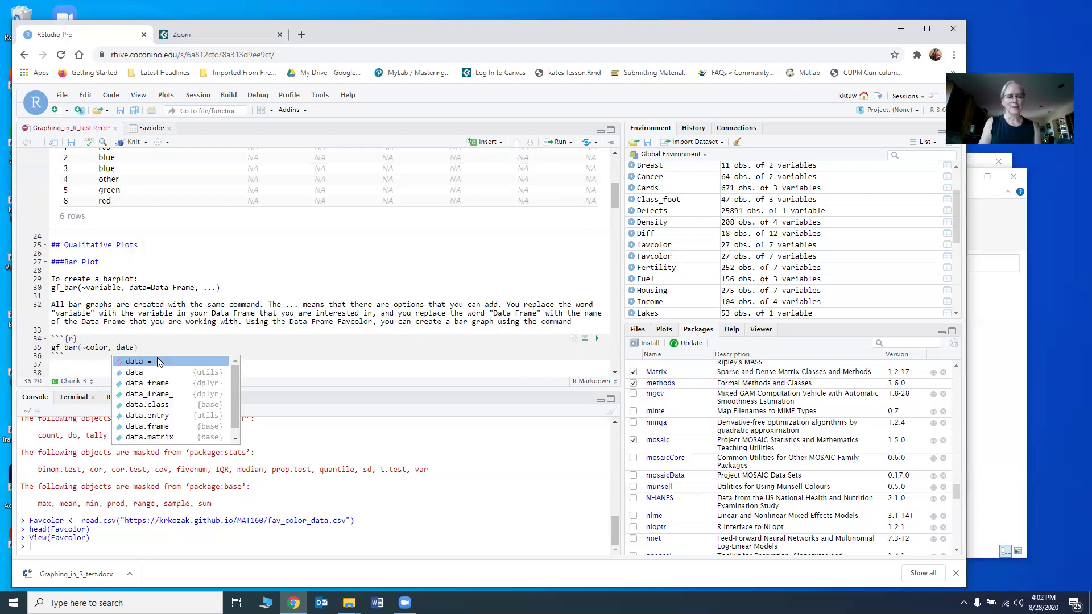
type("Fav")
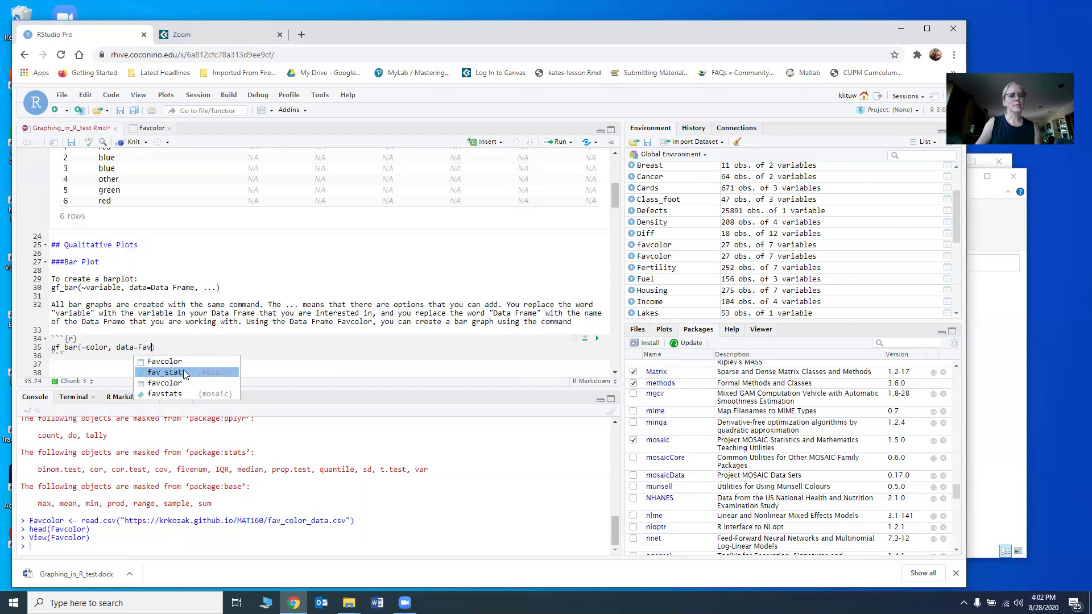
left_click(184, 363)
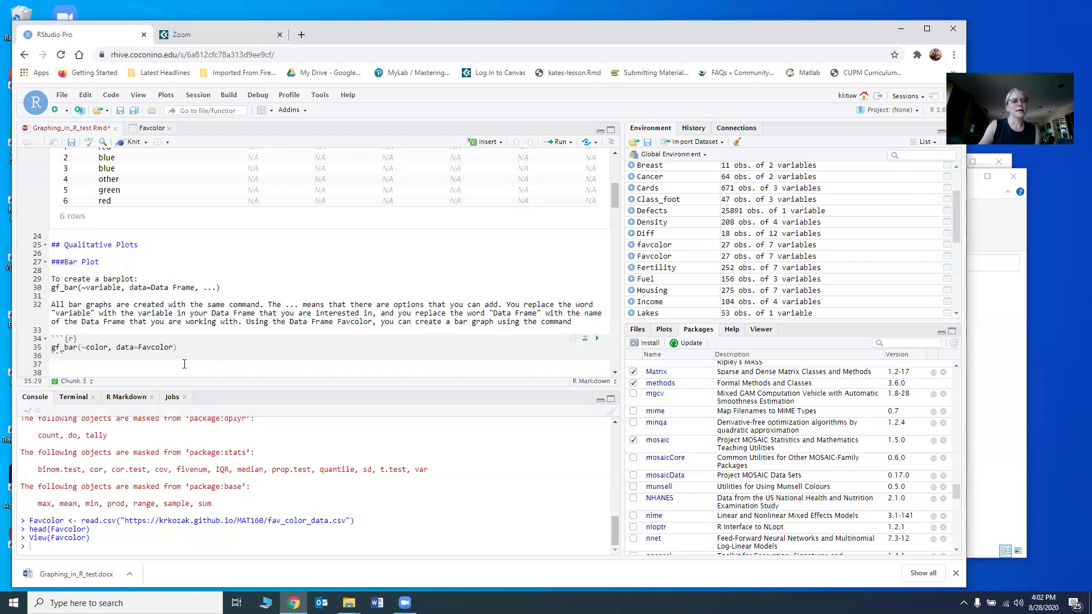
left_click(596, 342)
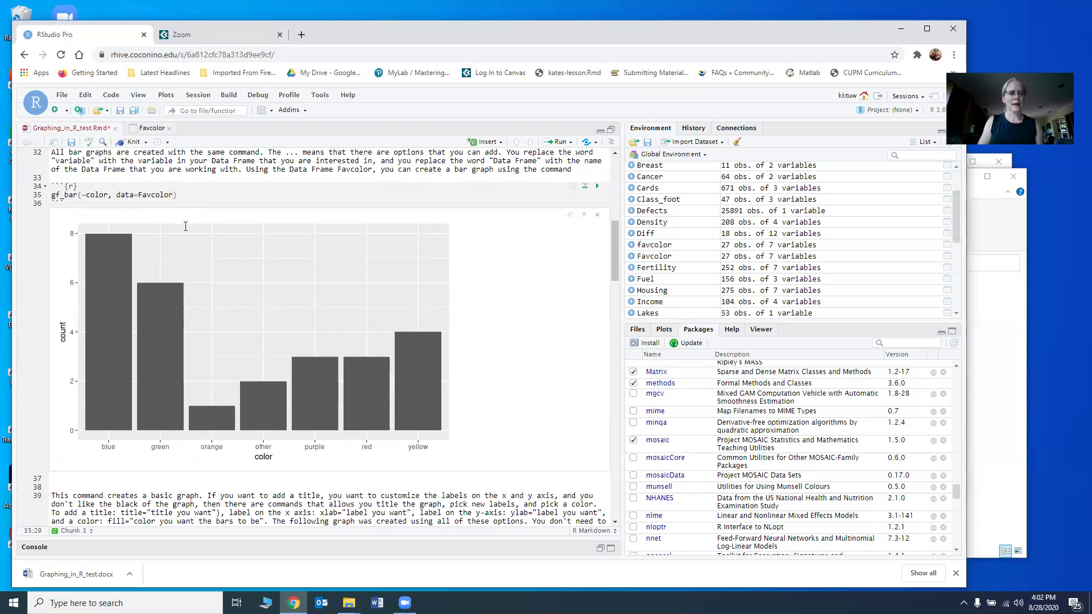
Add title="Favorite Color of Students" to the gf_bar call and rerun the chunk.
type(",")
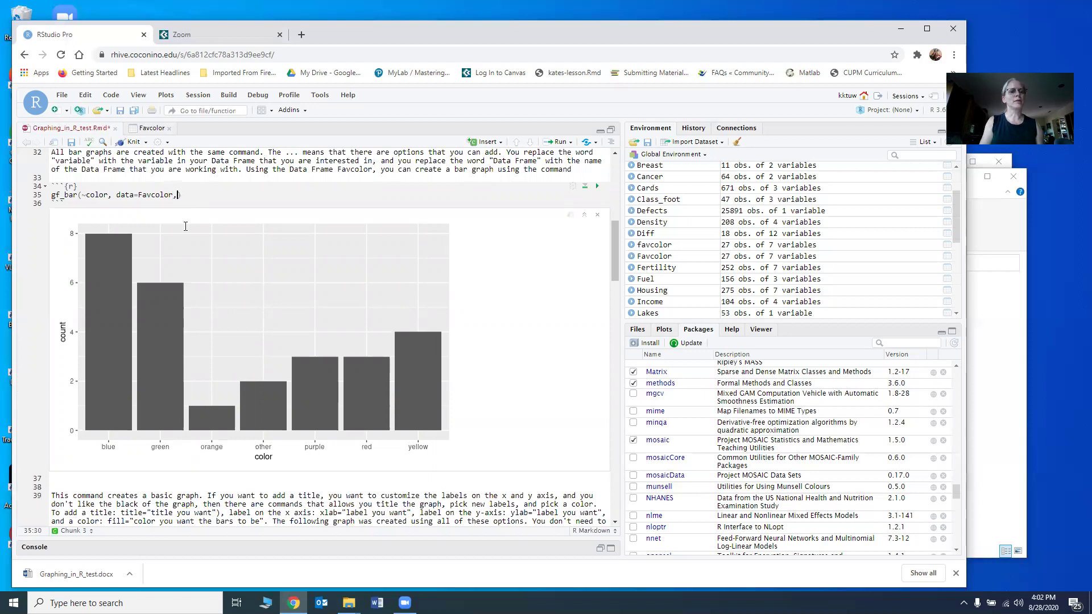
type(" title")
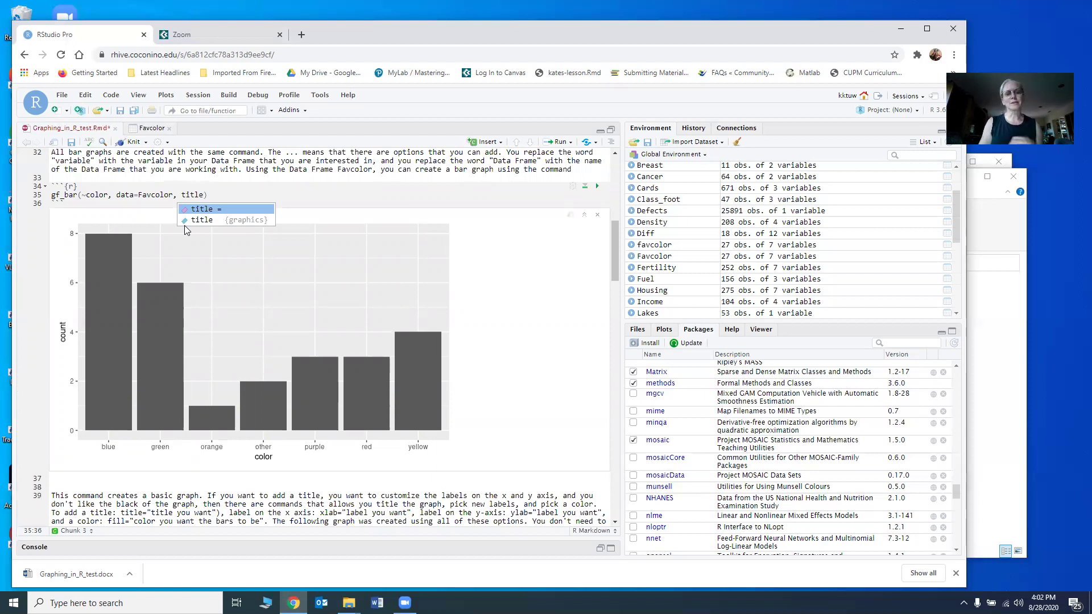
type("=")
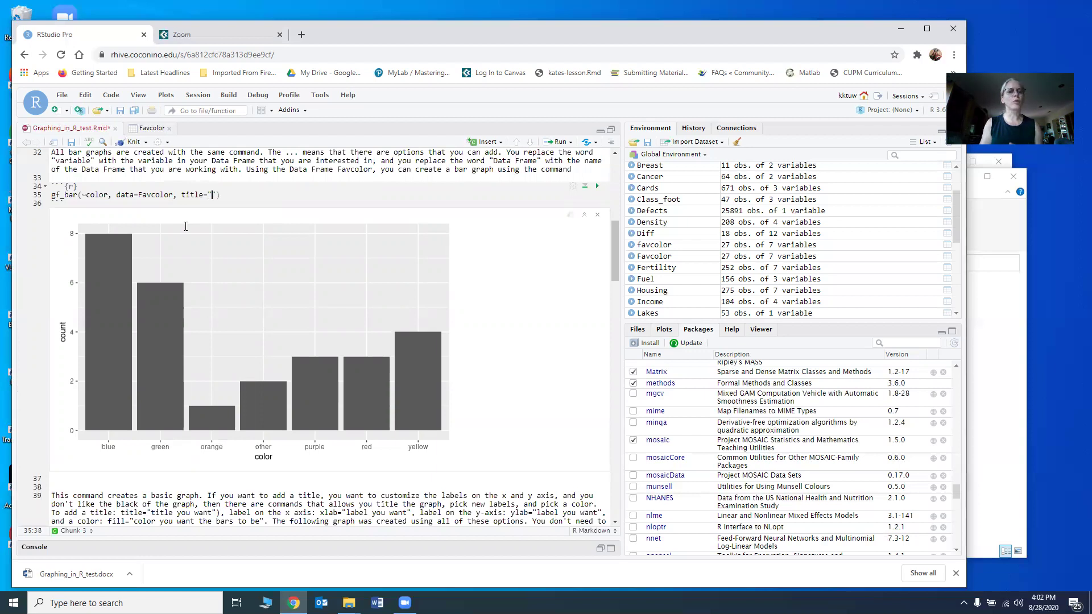
type("Favorite ")
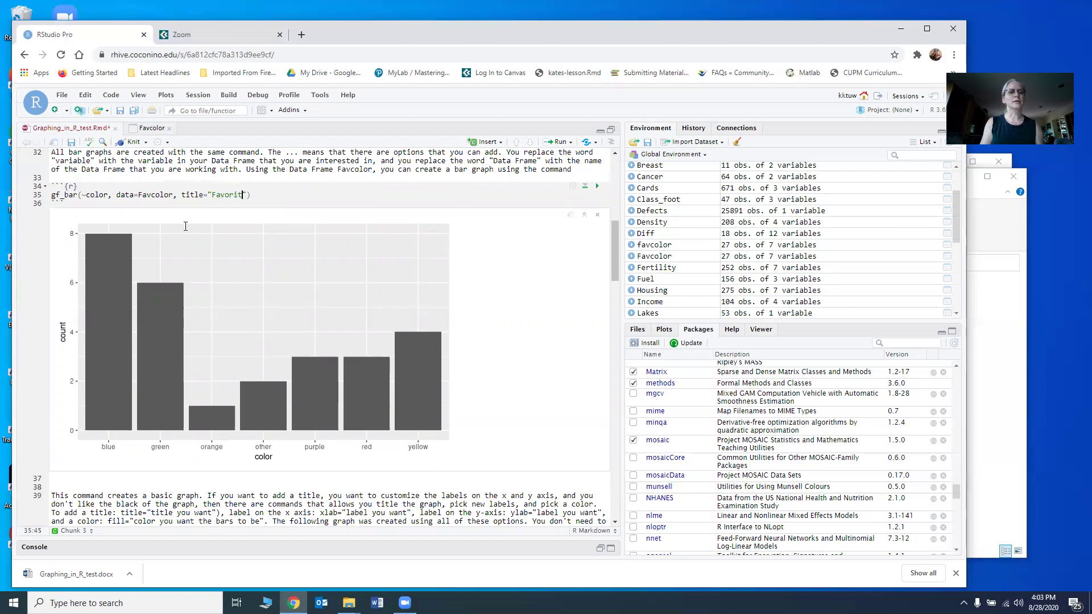
type("Color of Students")
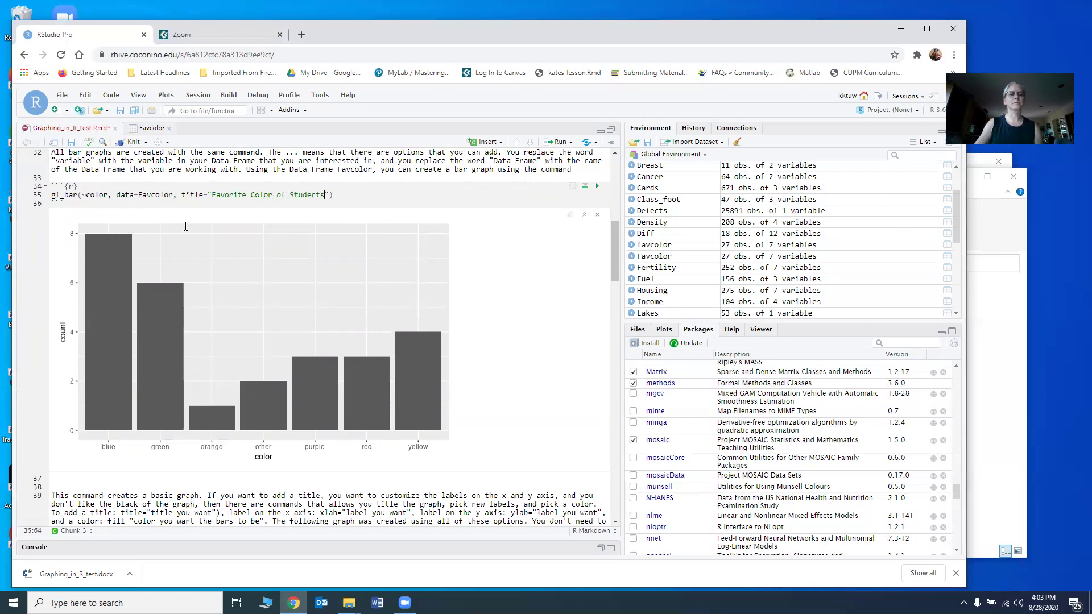
left_click(597, 186)
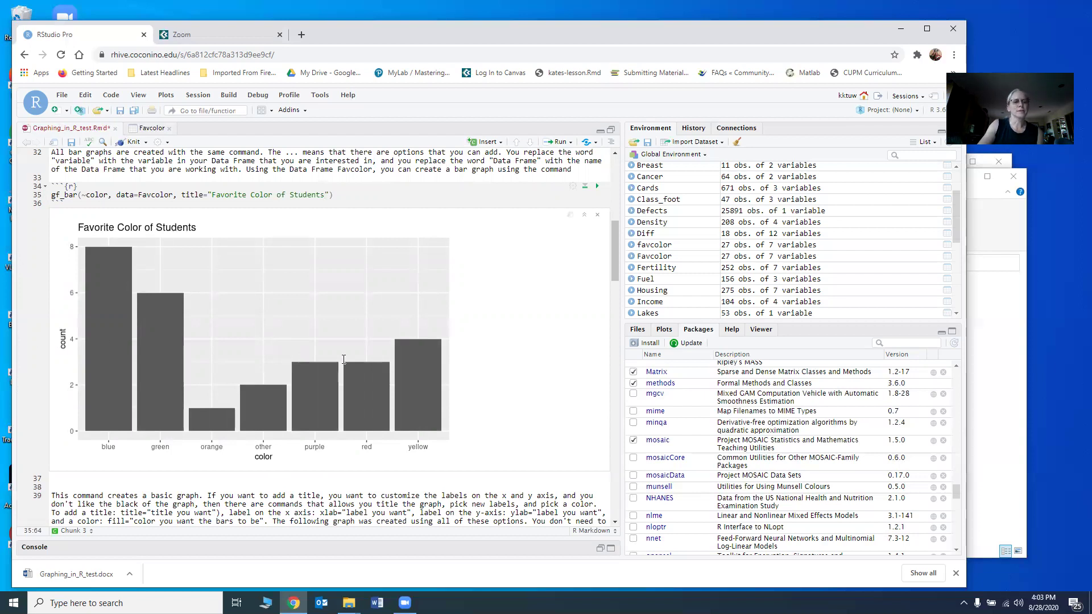
Change the graph title text to "Favorite Color of STudents" and rerun the chunk.
left_click(328, 194)
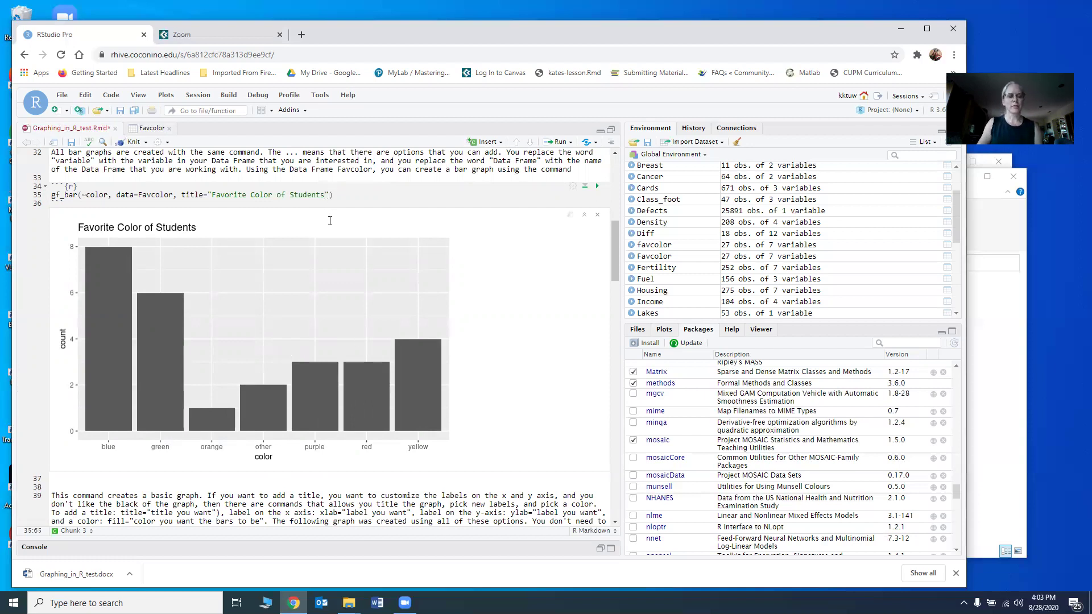
type(",")
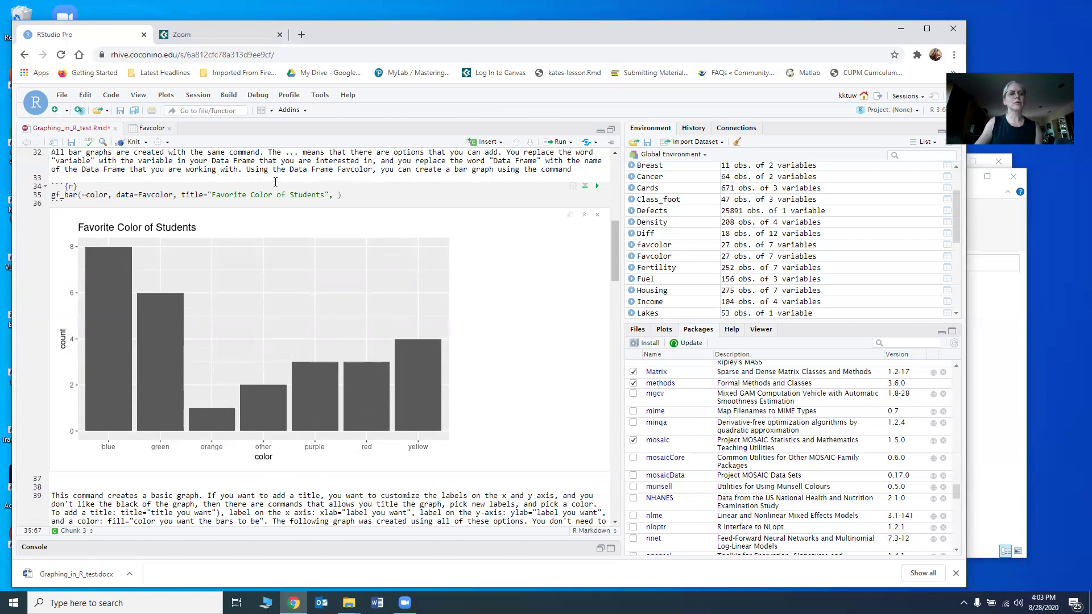
left_click(298, 196)
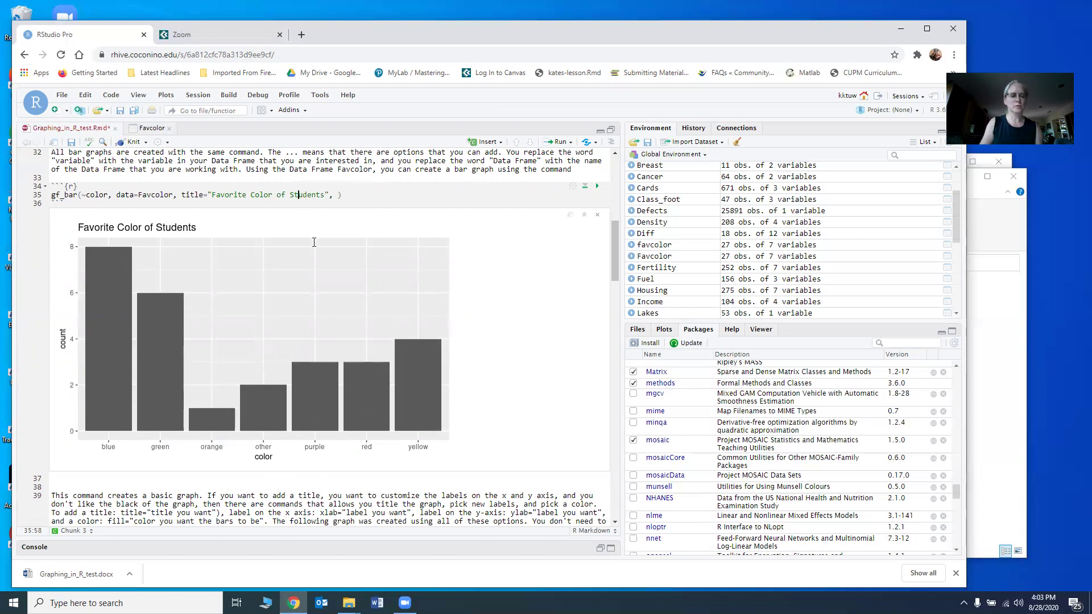
key("BackSpace")
type("T")
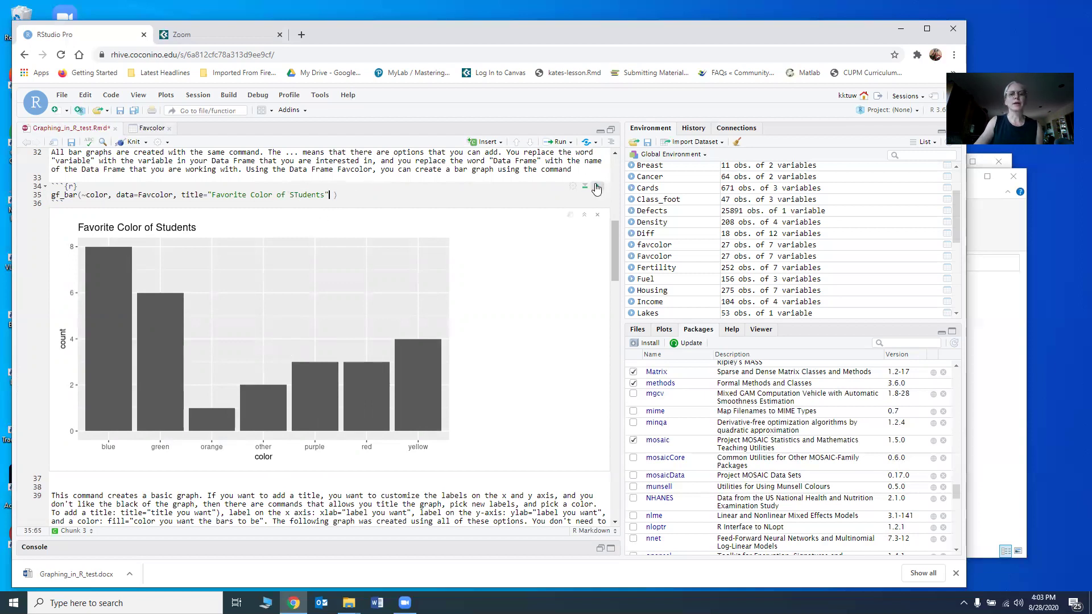
left_click(596, 187)
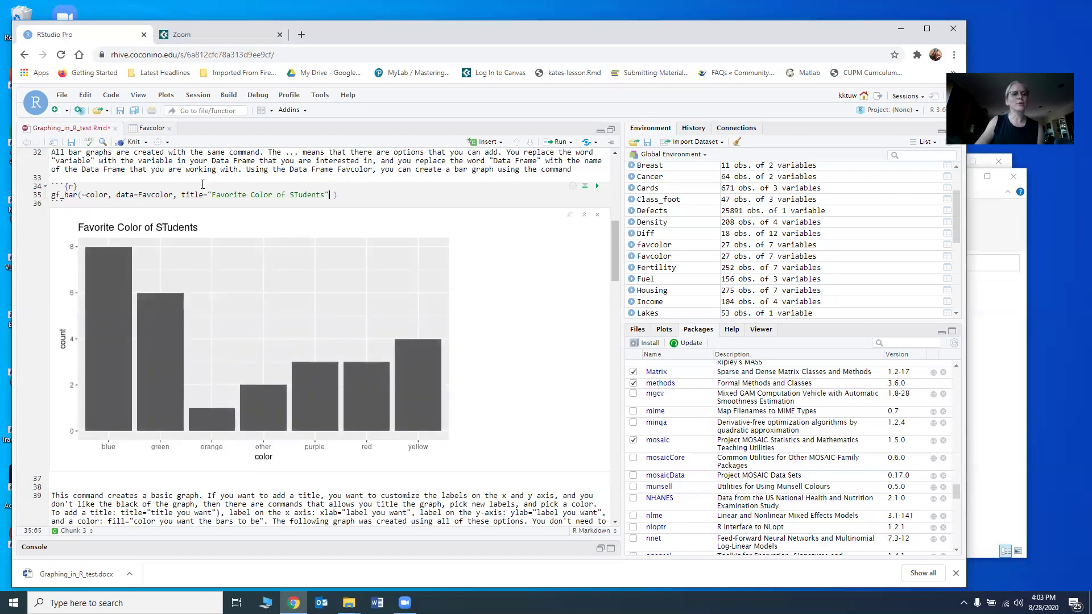
Correct the graph title to "Favorite Color of Students", add fill="blue" to the gf_bar call and rerun the chunk.
left_click(298, 195)
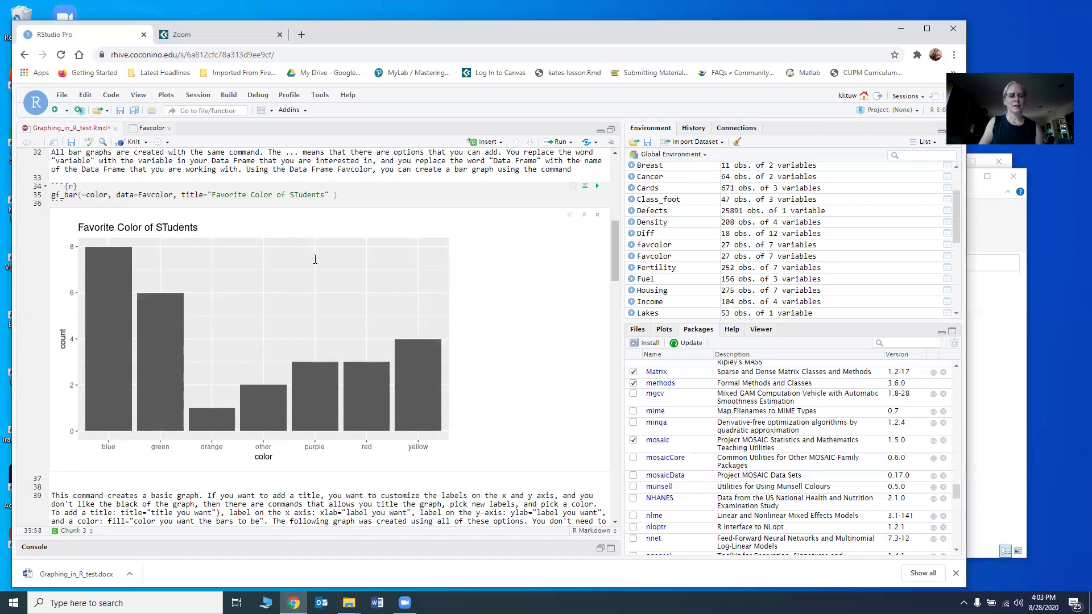
left_click(329, 195)
type(",")
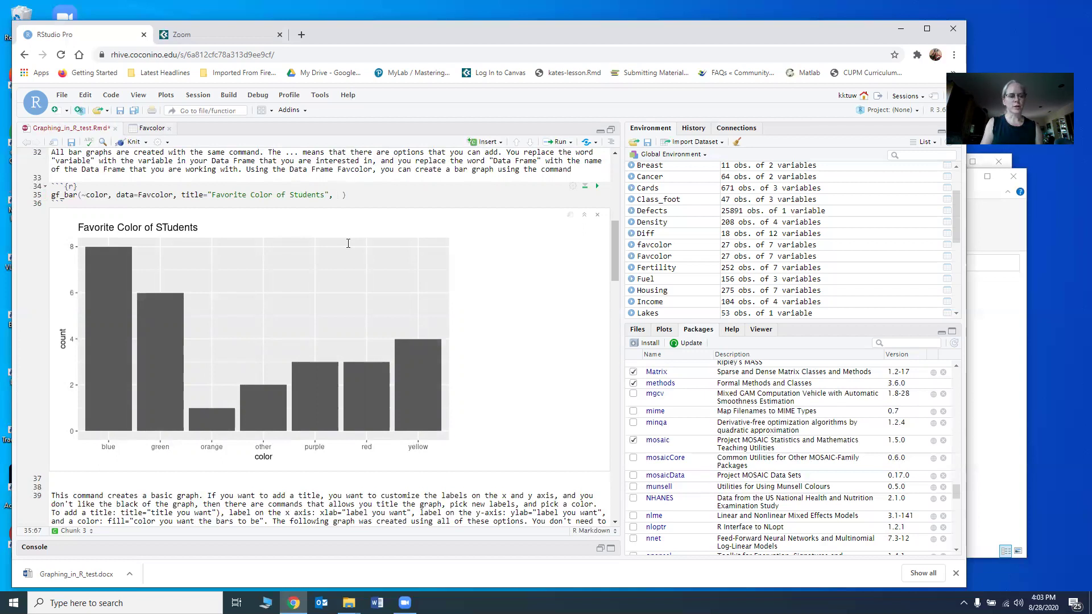
type("fill")
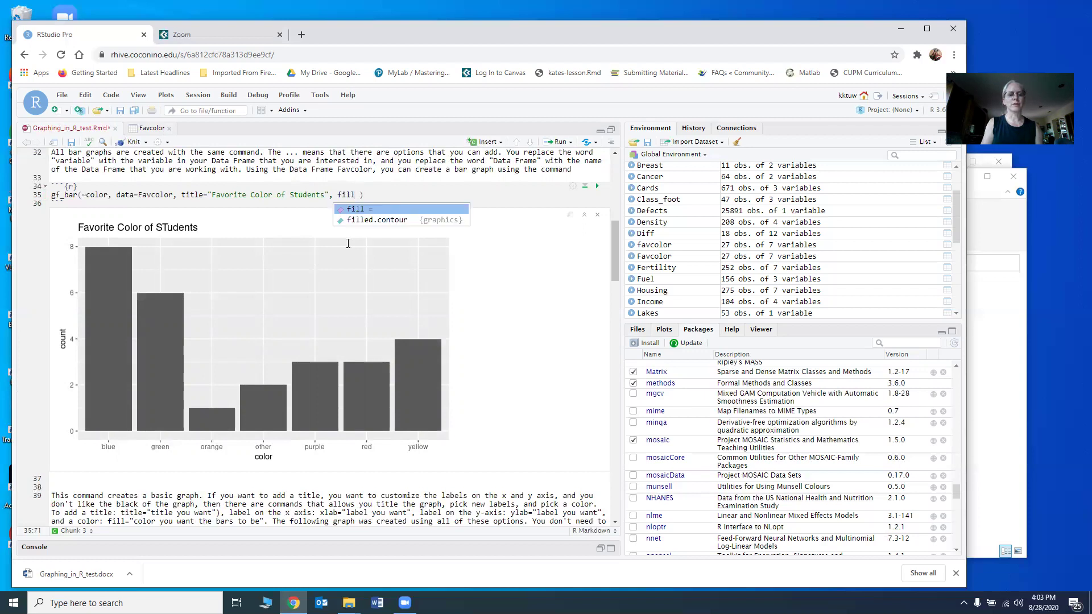
type("=")
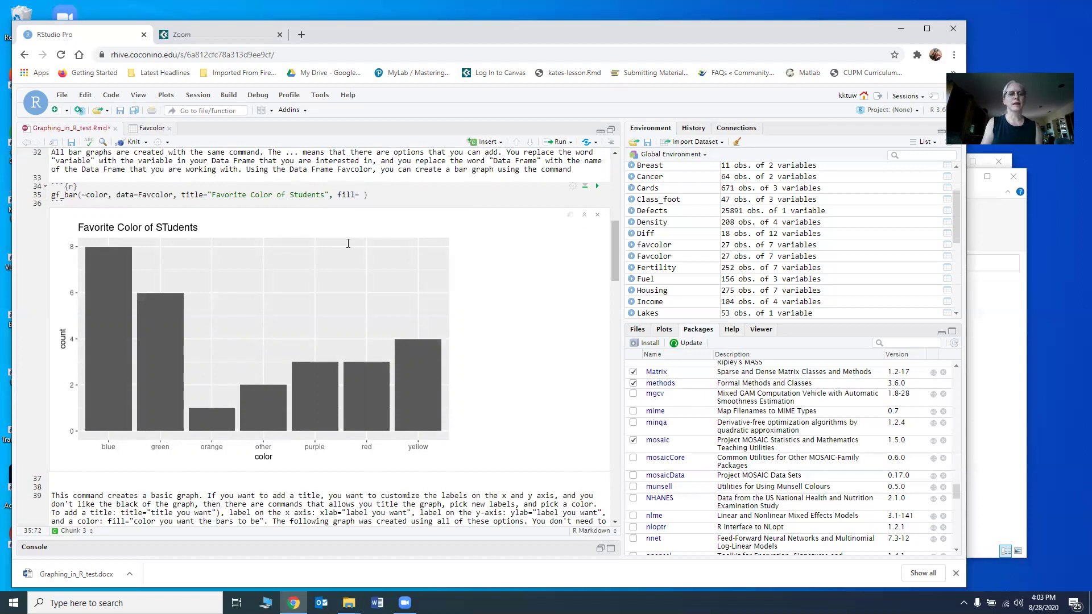
type("\"")
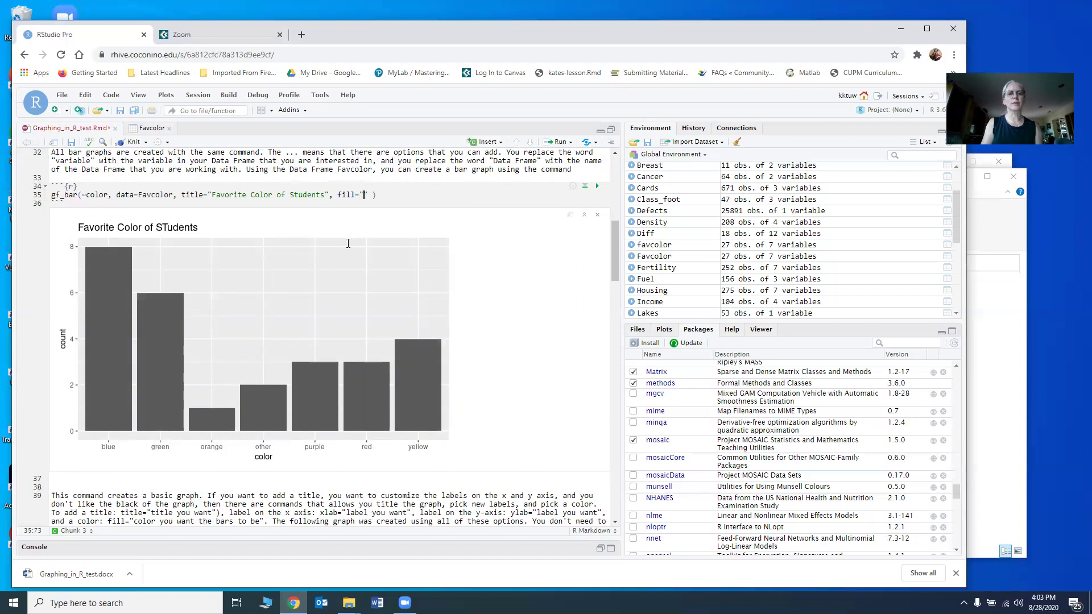
type("blue")
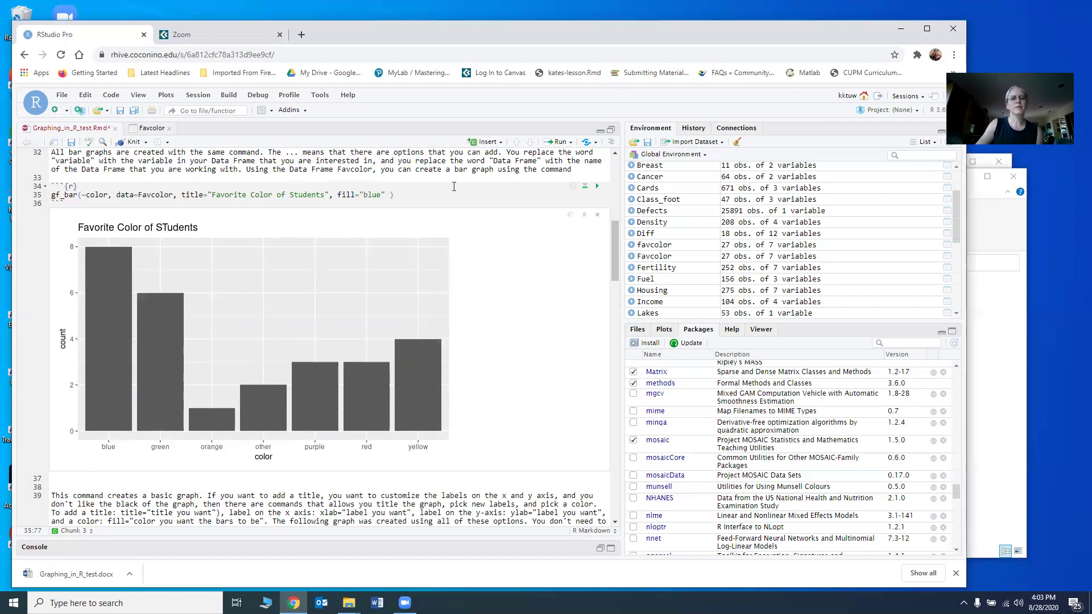
left_click(598, 186)
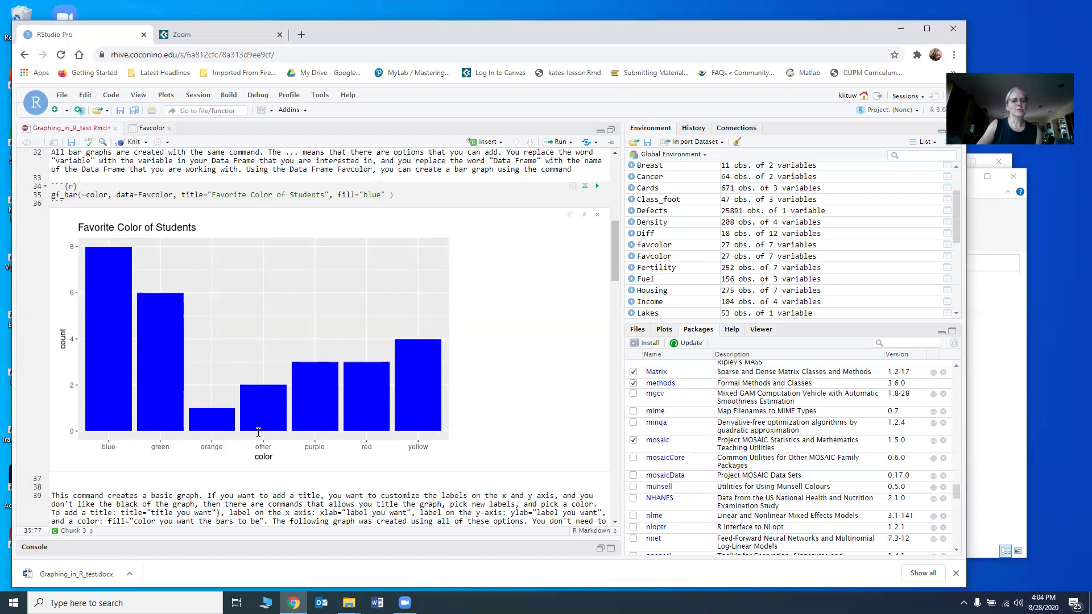
Add the x-axis label option xlab = "Favorit Color" to the gf_bar call, followed by a comma.
type("\"")
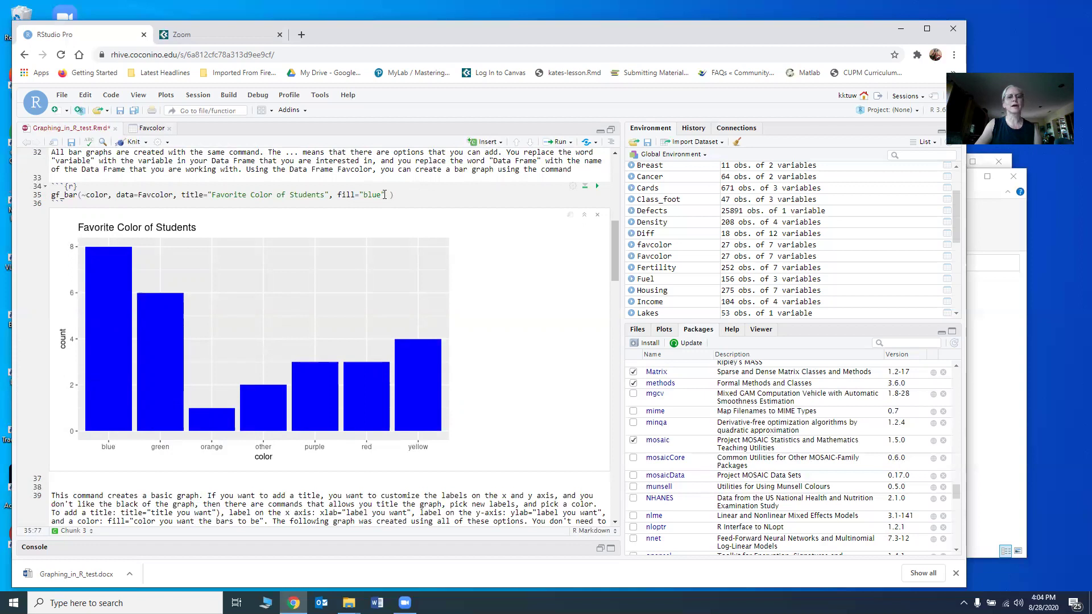
type(",")
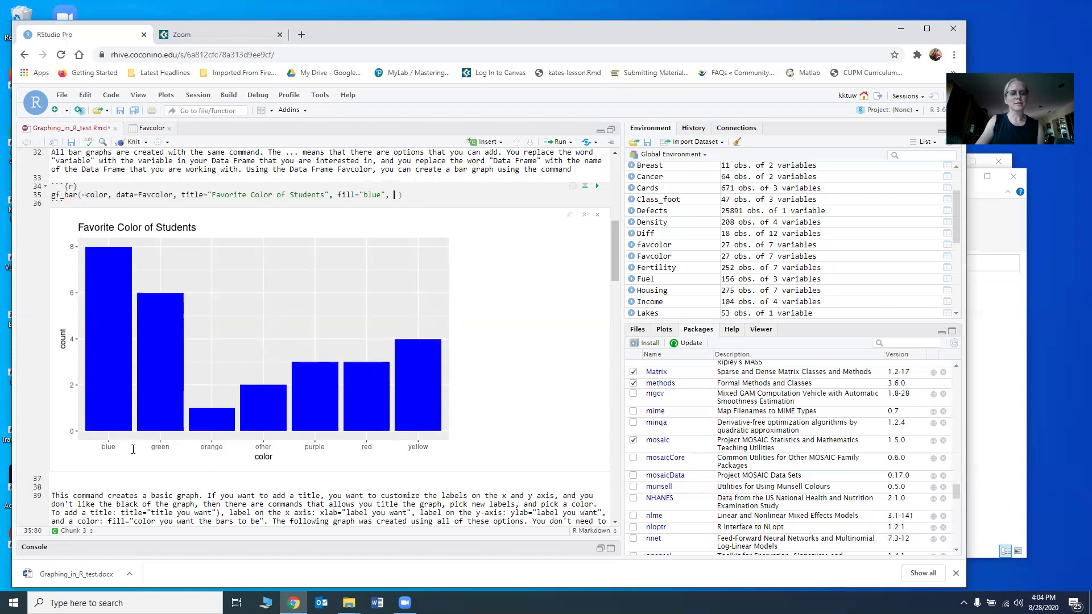
type("xlab")
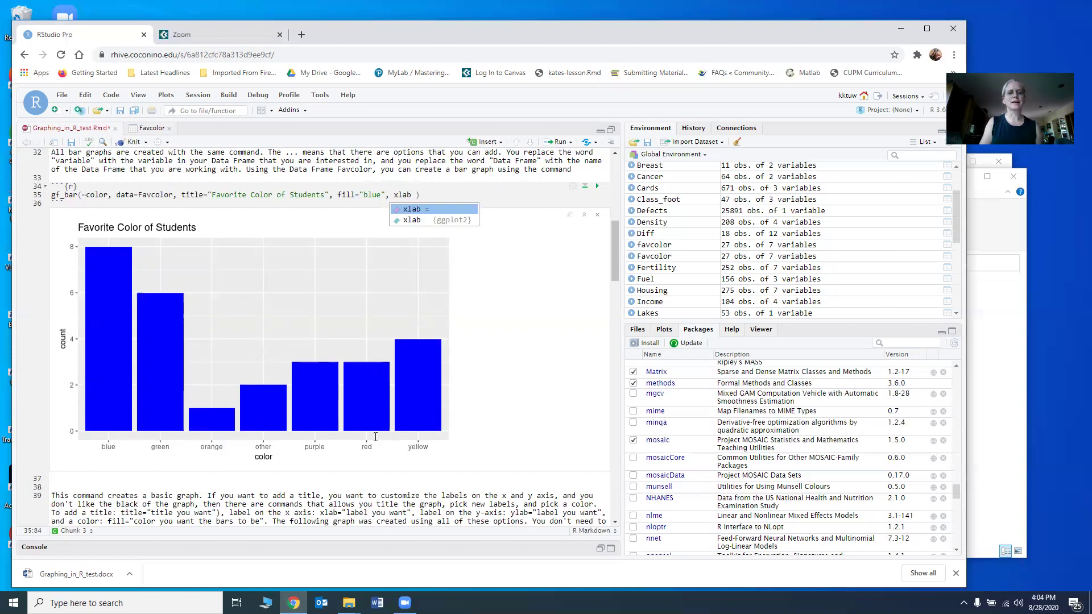
key("Tab")
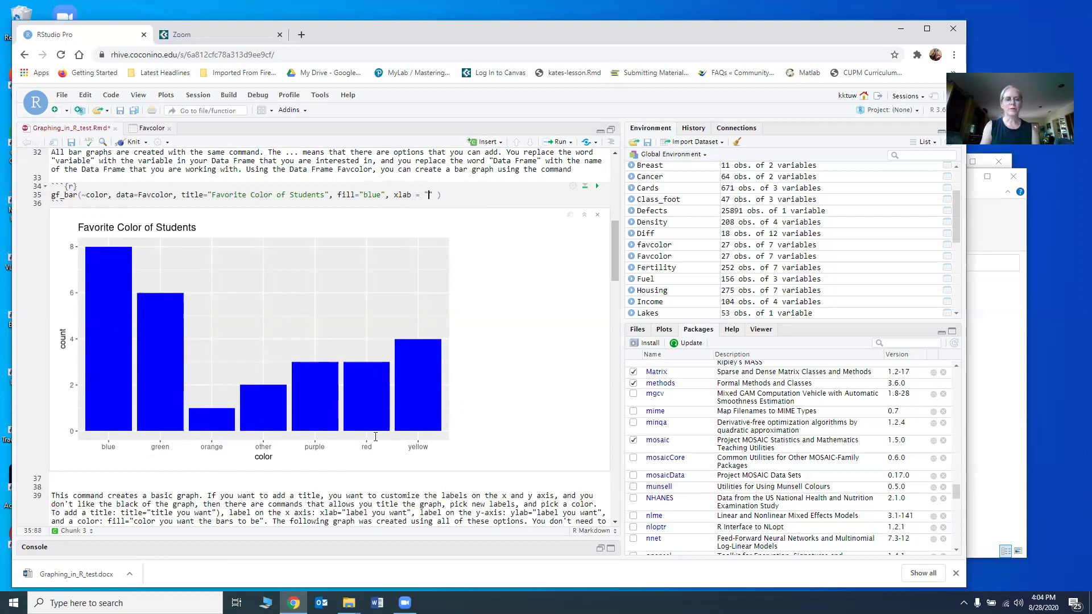
type("\"Favorit ")
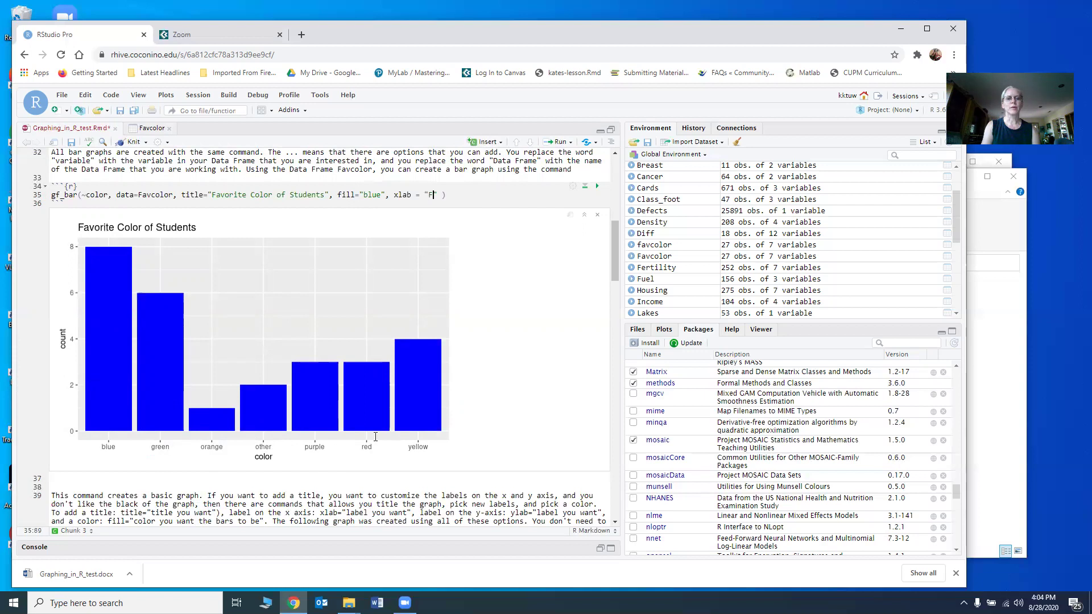
type("Color\",")
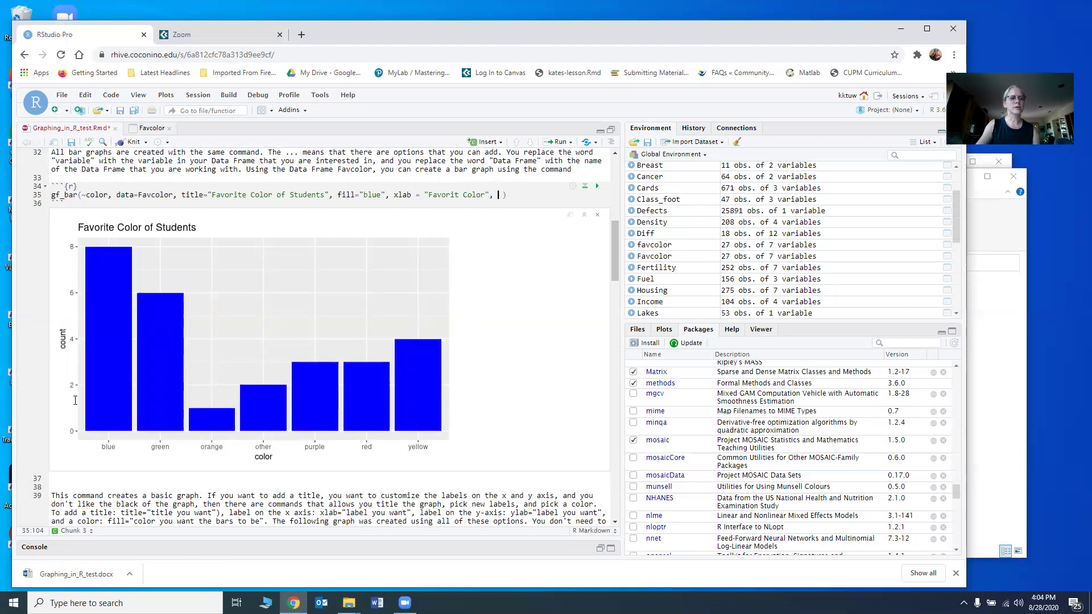
Add the y-axis label option ylab="Frequency" to the gf_bar call and rerun the chunk.
type(" ylab=")
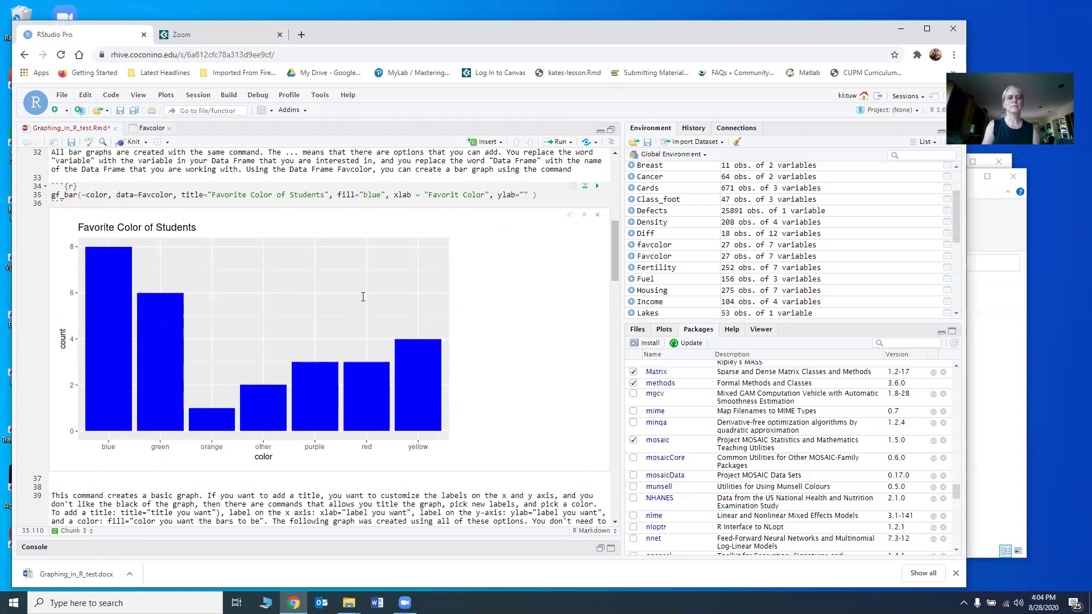
type("\"Frequency")
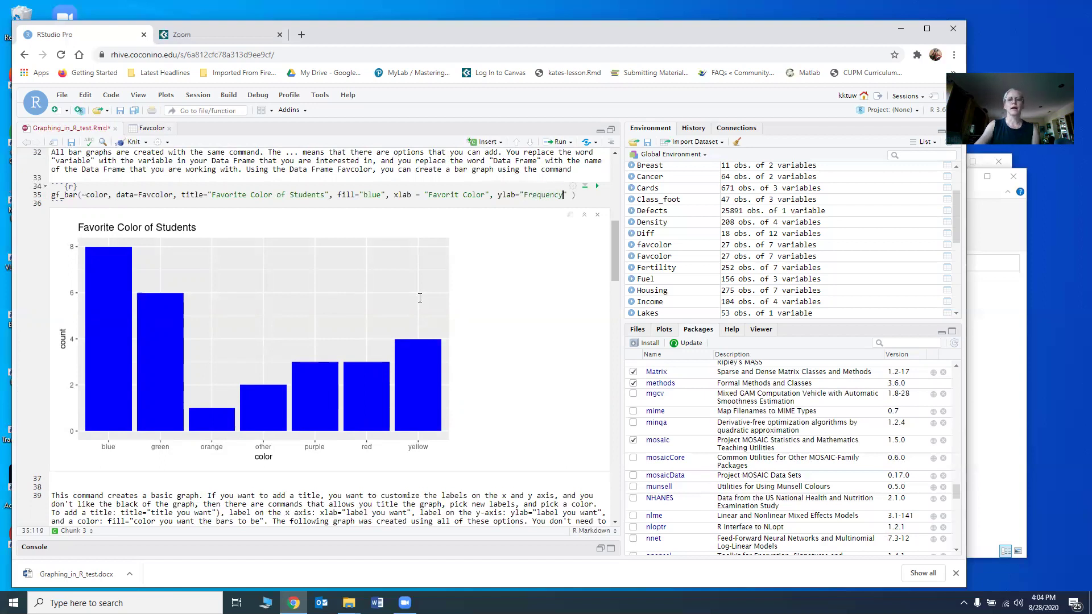
left_click(597, 186)
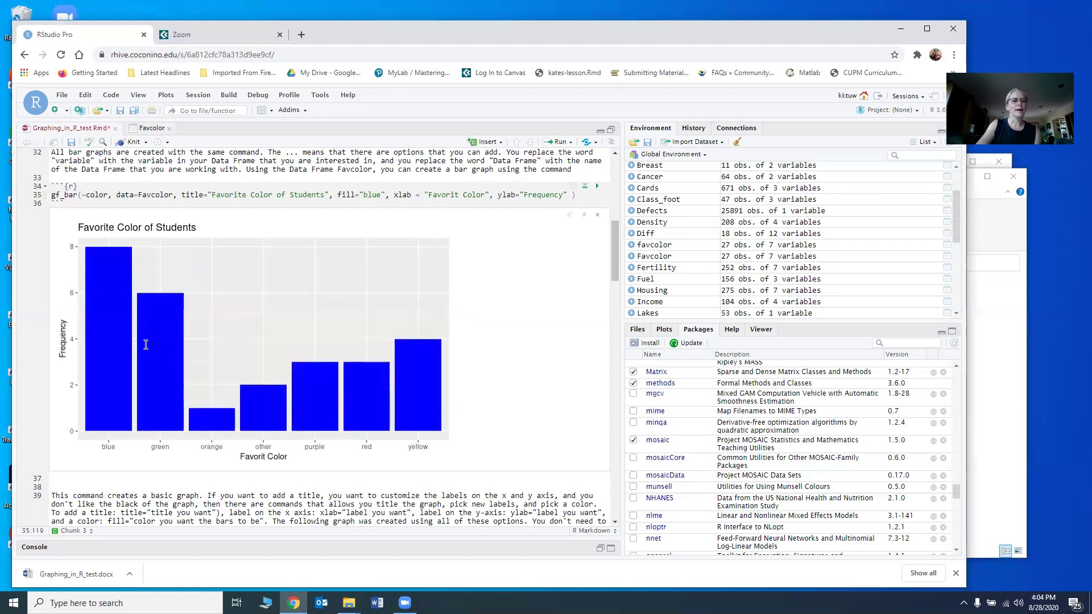
Correct the xlab text to "Favorite Color" and rerun the bar graph chunk.
left_click(459, 195)
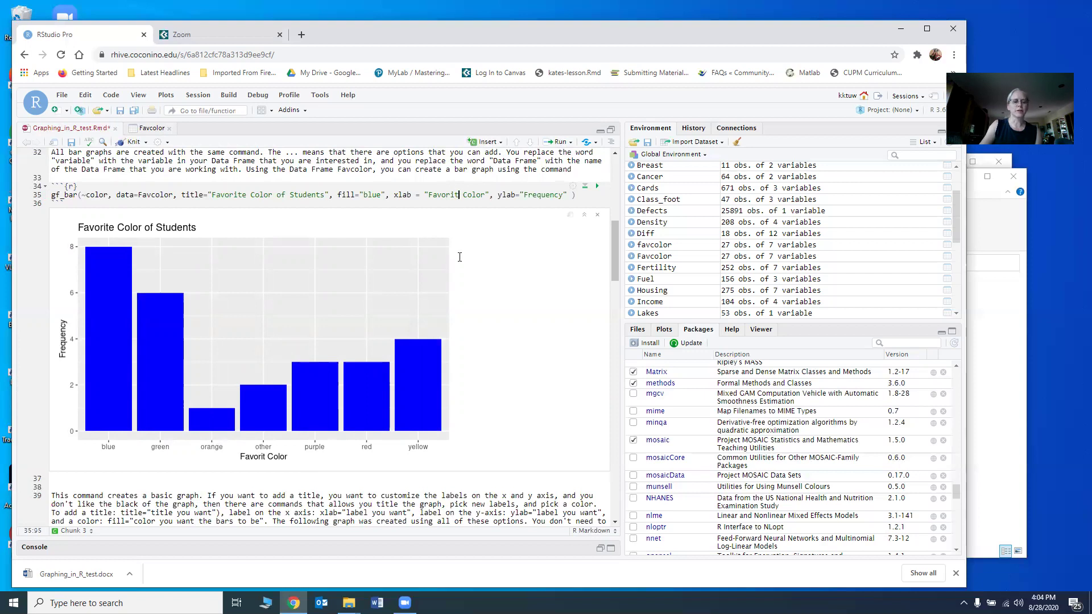
type("e")
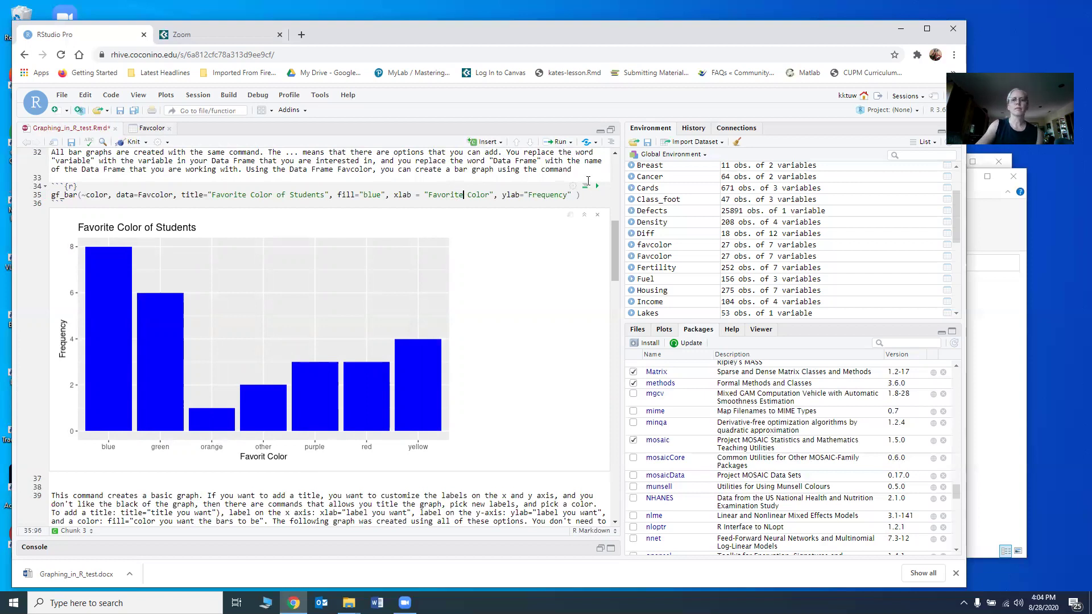
left_click(597, 186)
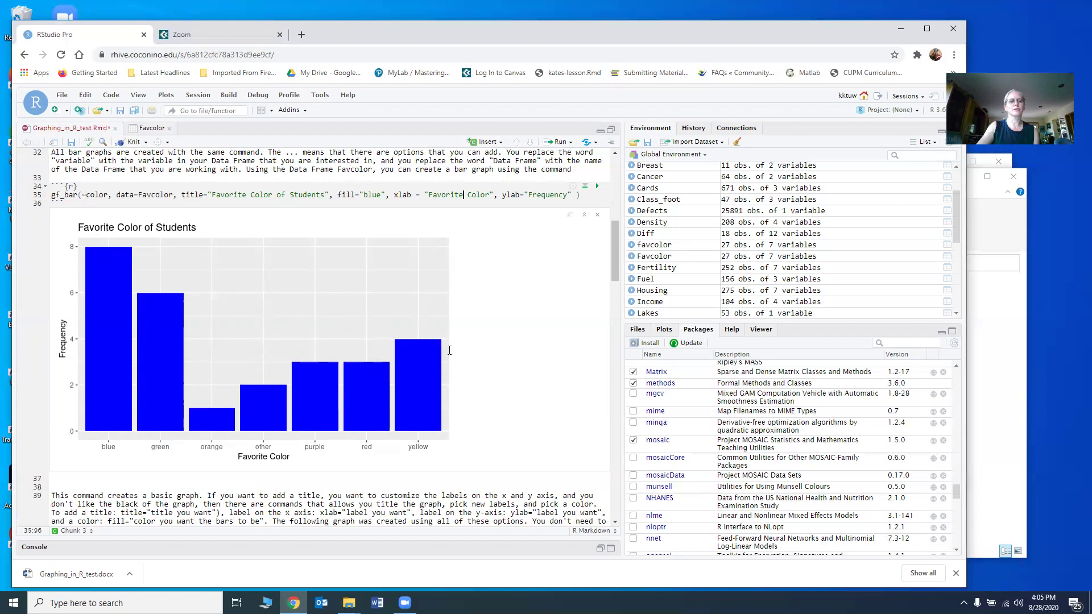
Insert an empty R chunk in the Dot Plot section, below the line introducing the favorite color Data Frame example.
scroll(450, 350, "down", 3)
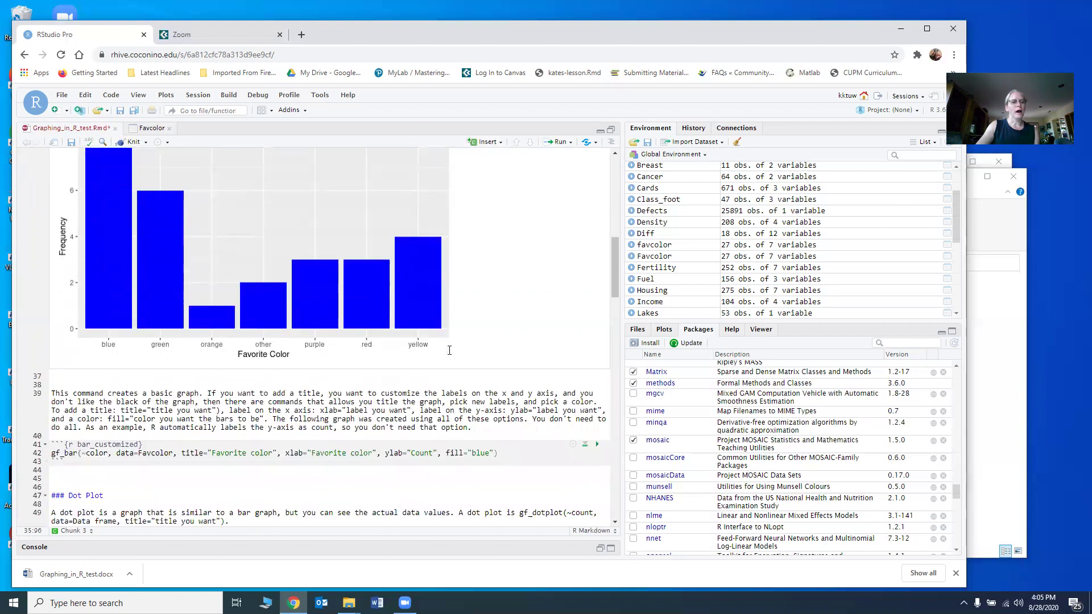
scroll(450, 351, "down", 1)
scroll(253, 395, "down", 1)
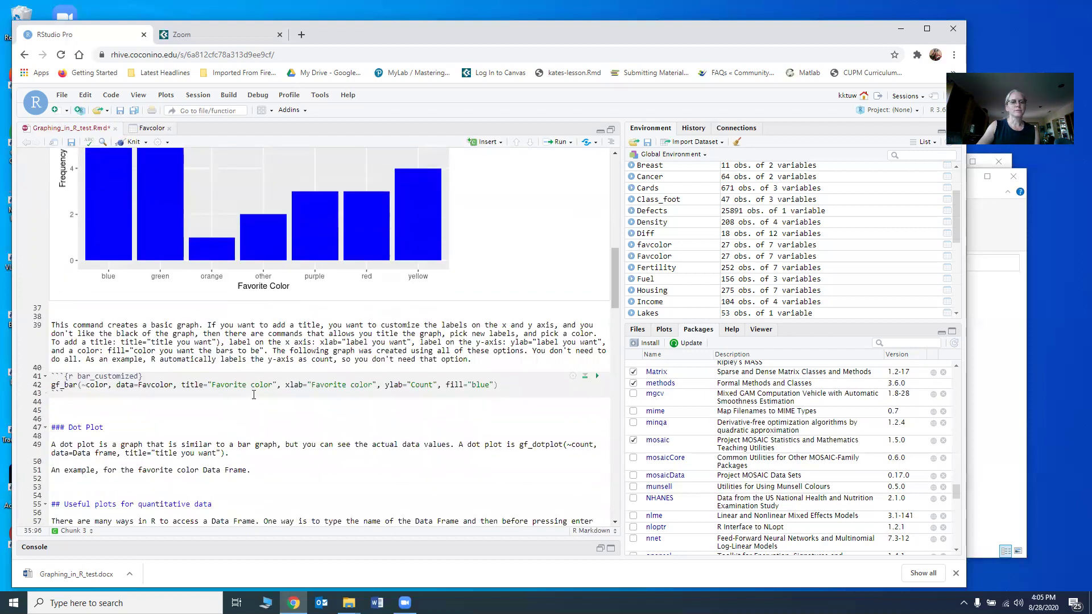
scroll(253, 394, "down", 3)
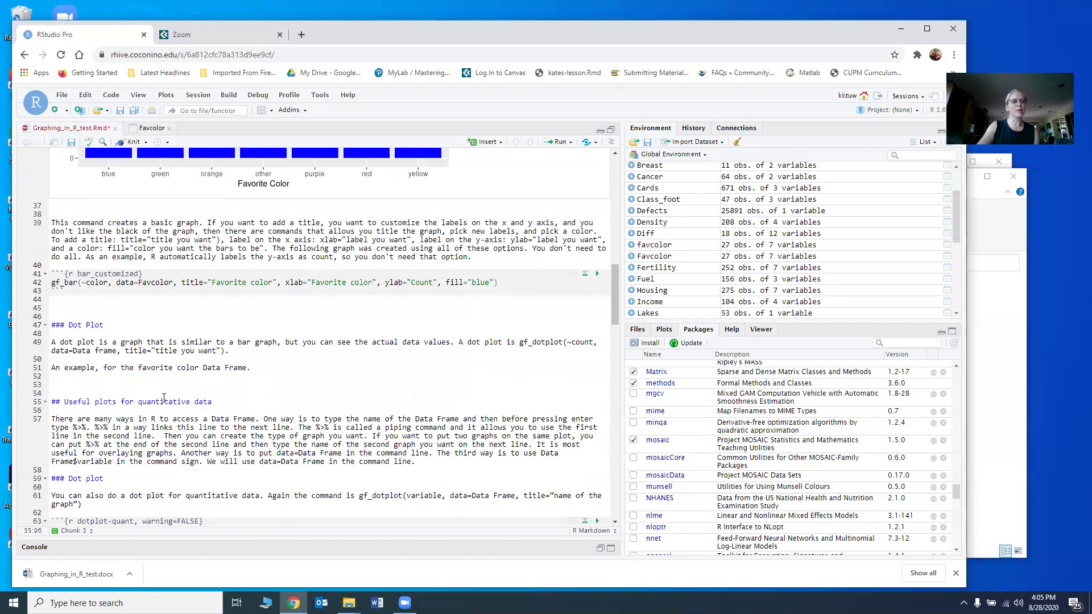
scroll(163, 379, "up", 7)
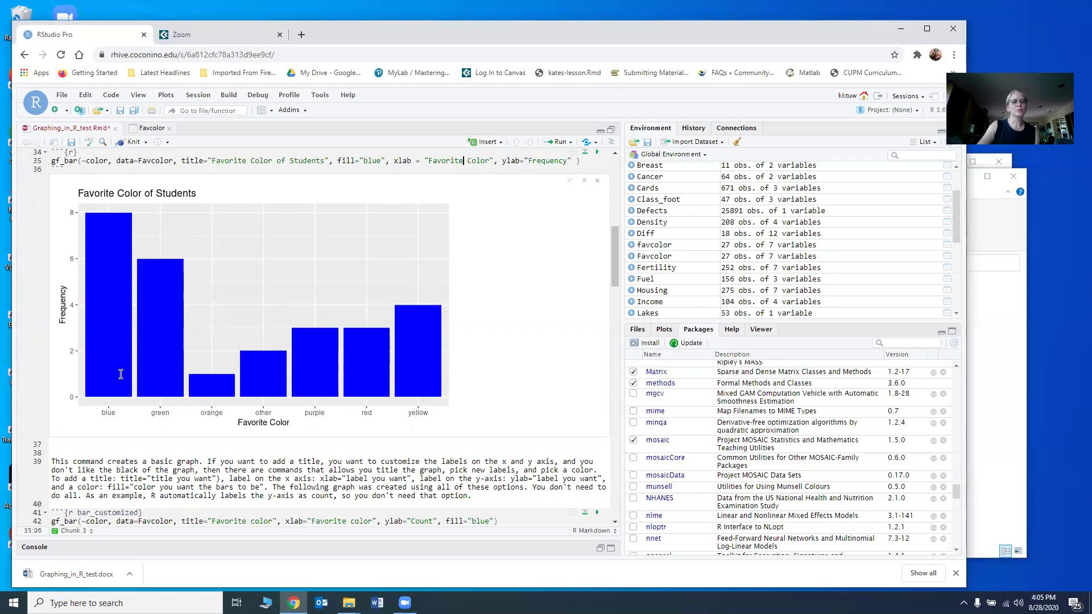
scroll(149, 517, "down", 5)
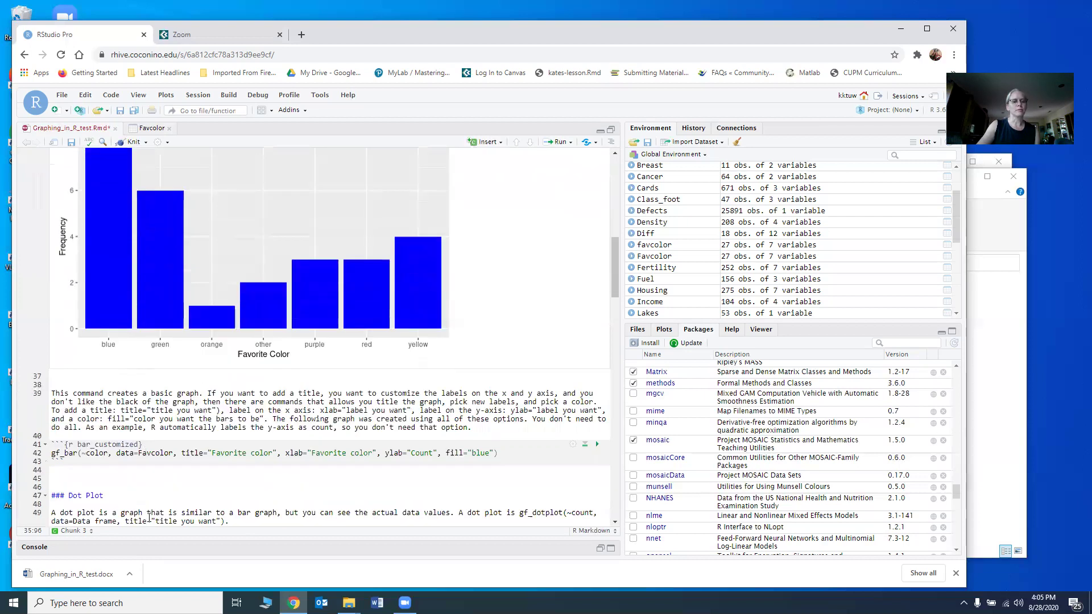
scroll(149, 517, "down", 3)
left_click(126, 418)
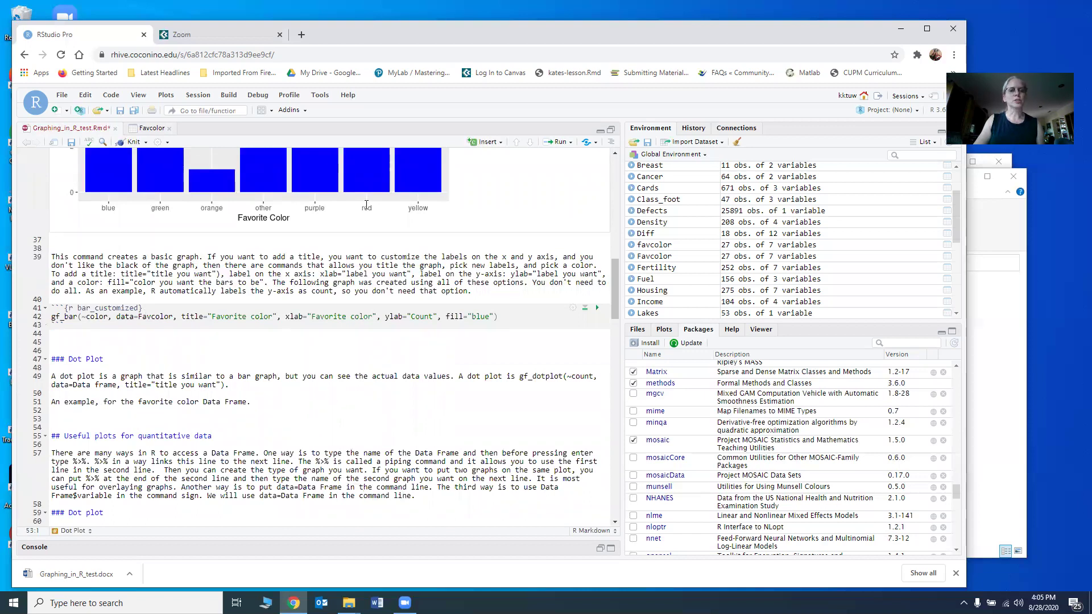
left_click(491, 143)
left_click(472, 157)
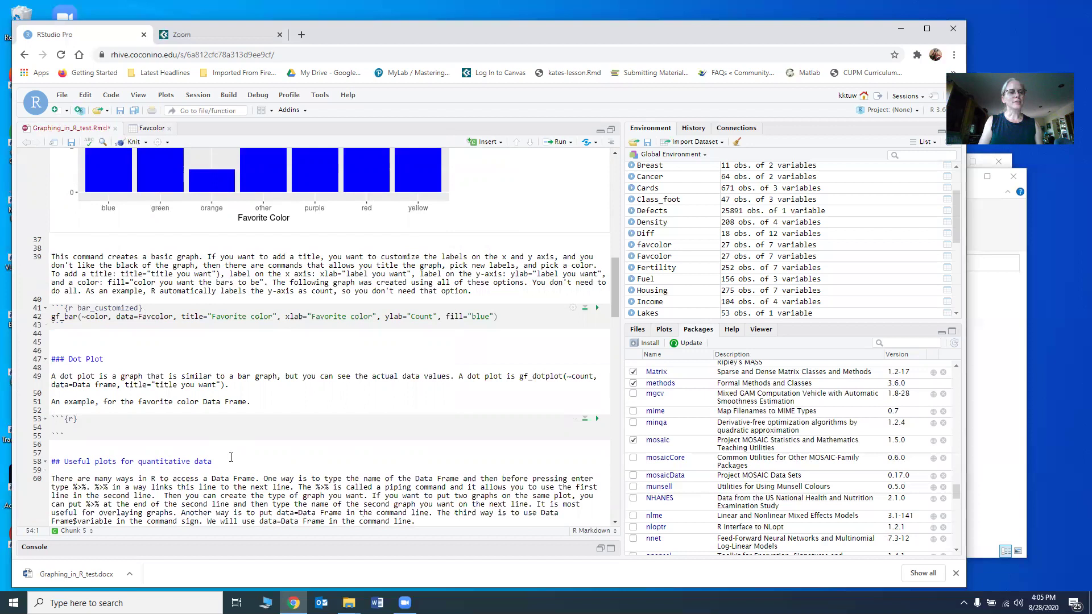
Enter a gf_dotplot call in the new chunk with ~color as the variable and data=Favcolor.
type("gf_do")
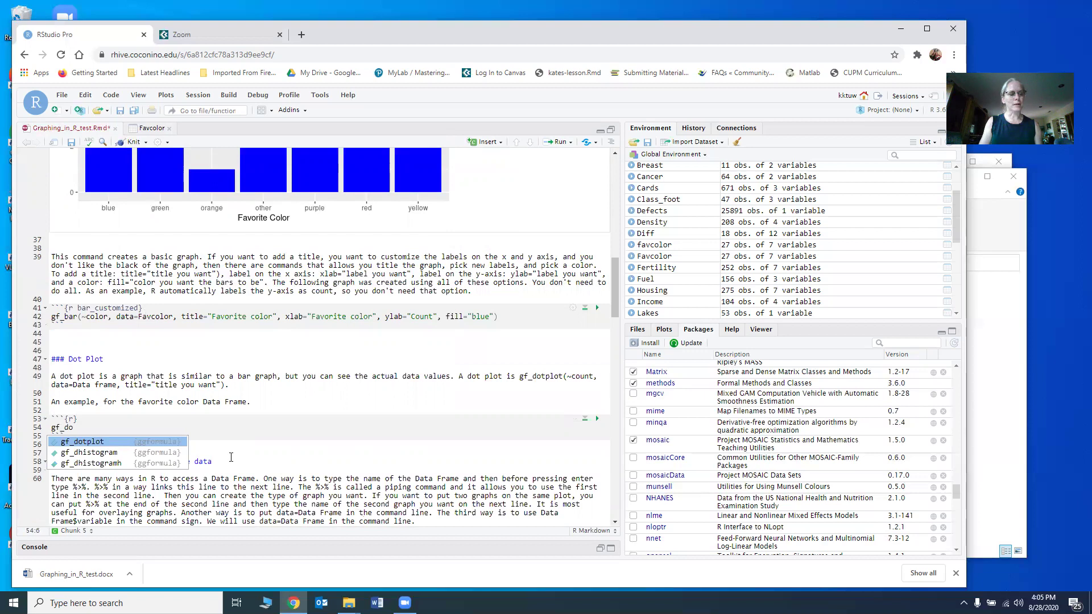
key("Return")
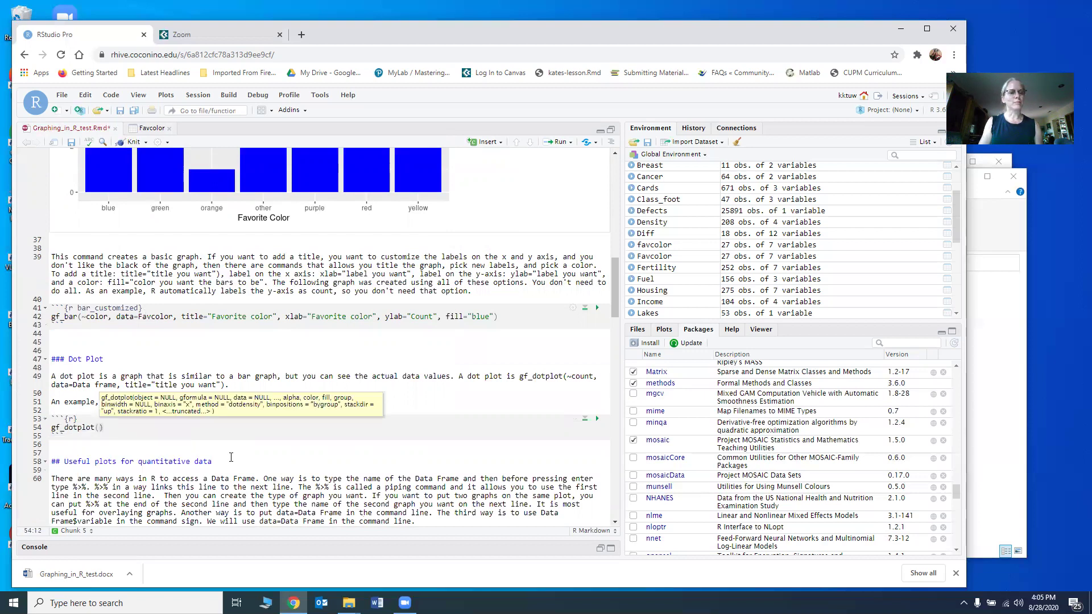
type("~")
type("color")
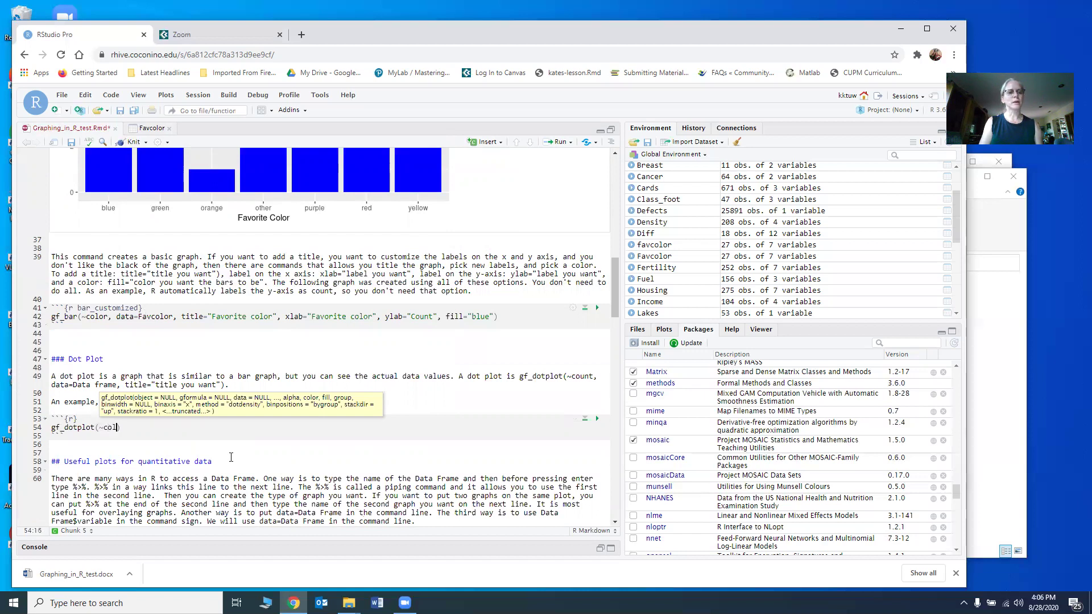
type(", data=")
key("BackSpace")
key("BackSpace")
key("BackSpace")
type("ata=Favo")
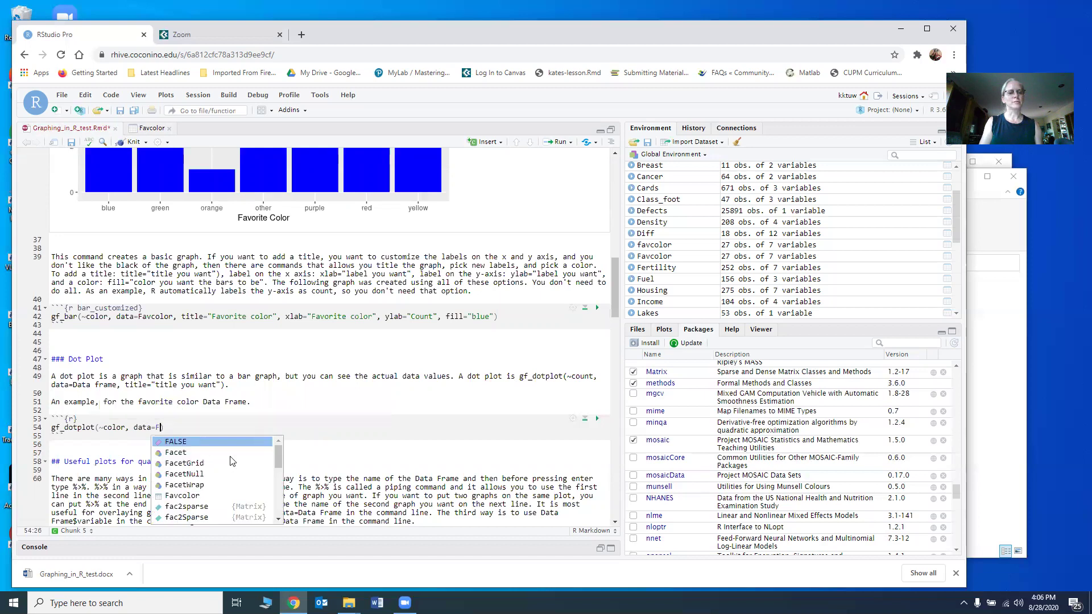
key("Return")
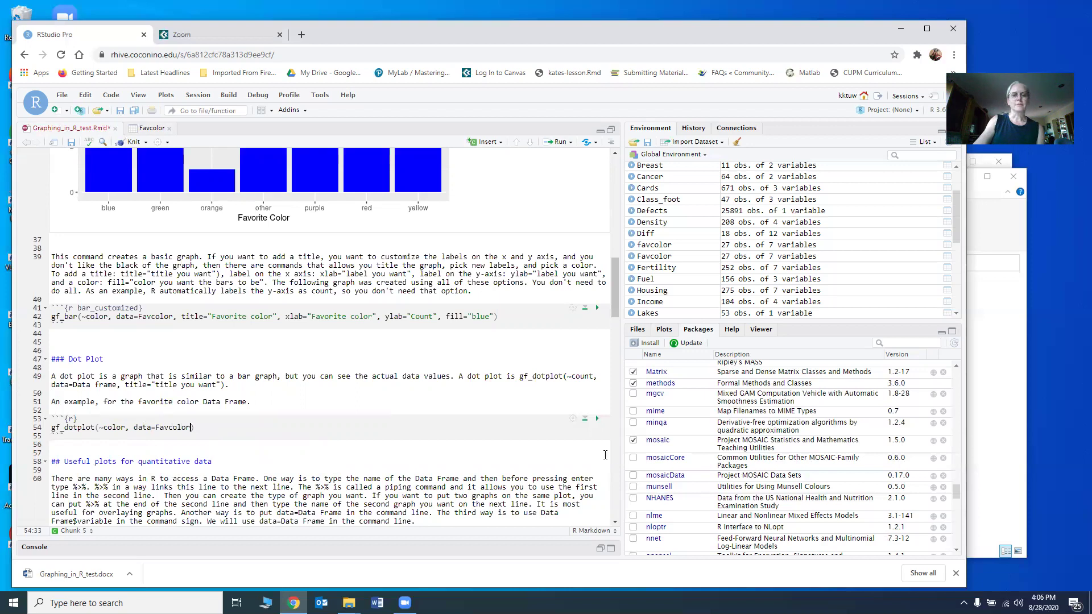
Add title="Favorite Color of Student" to the gf_dotplot call and run the chunk to draw the dot plot.
type(", ti")
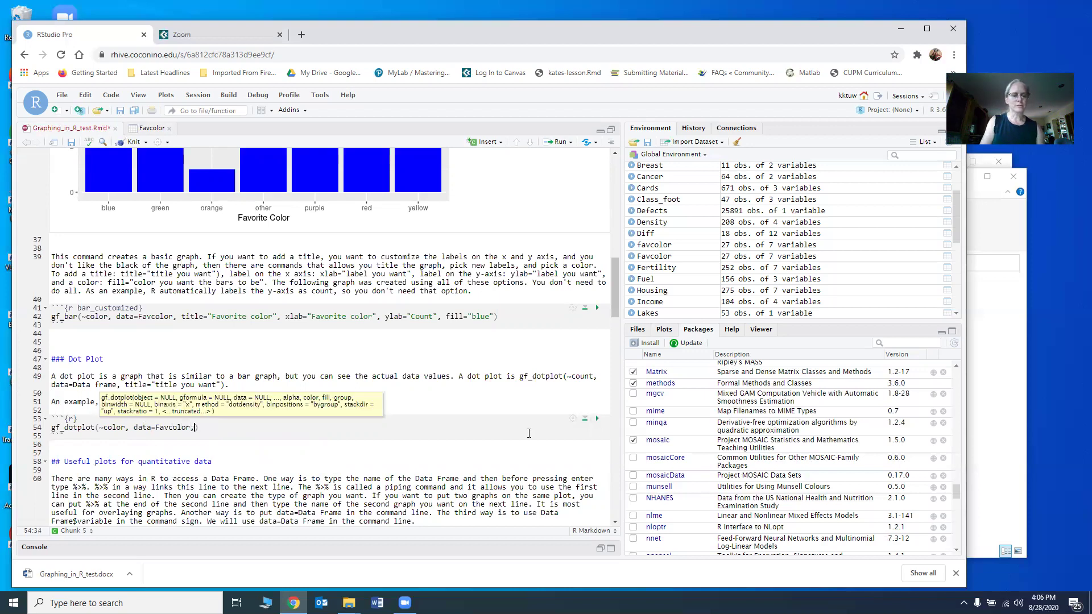
type("tle=\"Favorite Color of STudent")
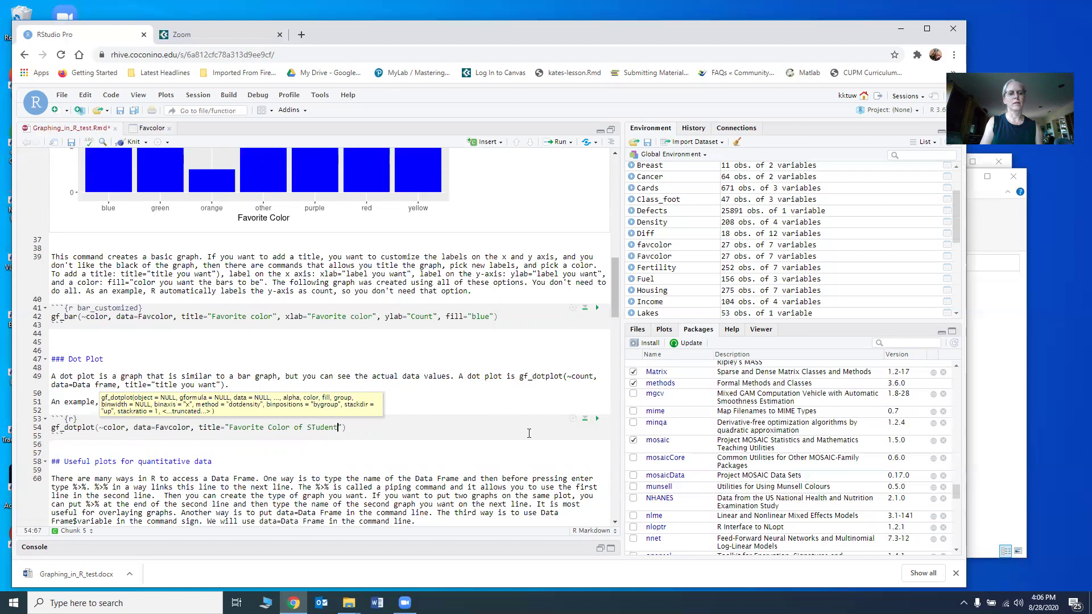
key("BackSpace")
key("BackSpace")
key("BackSpace")
type("tudent")
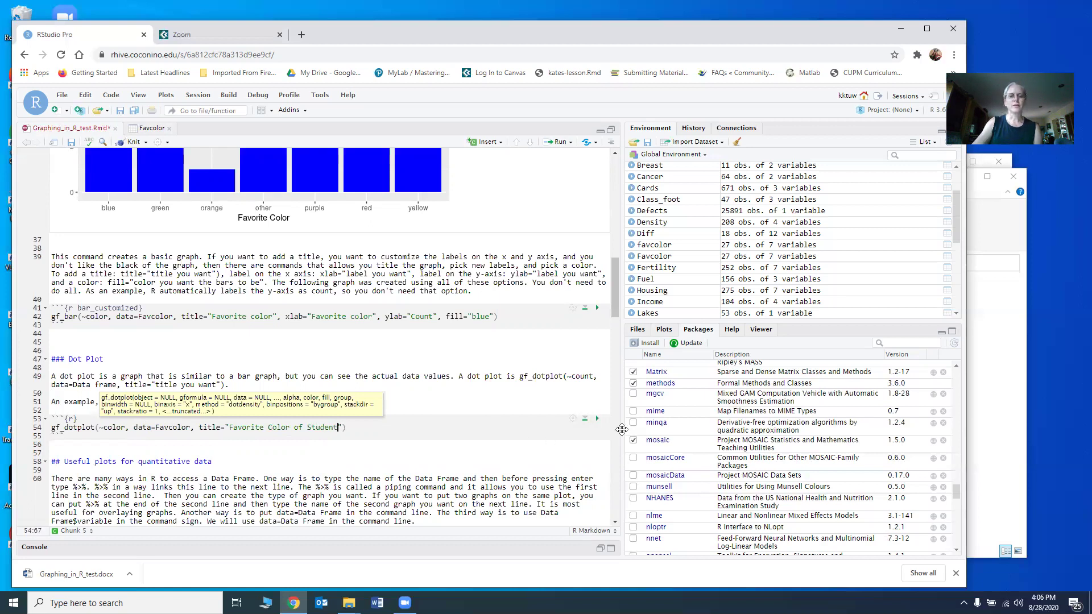
left_click(598, 420)
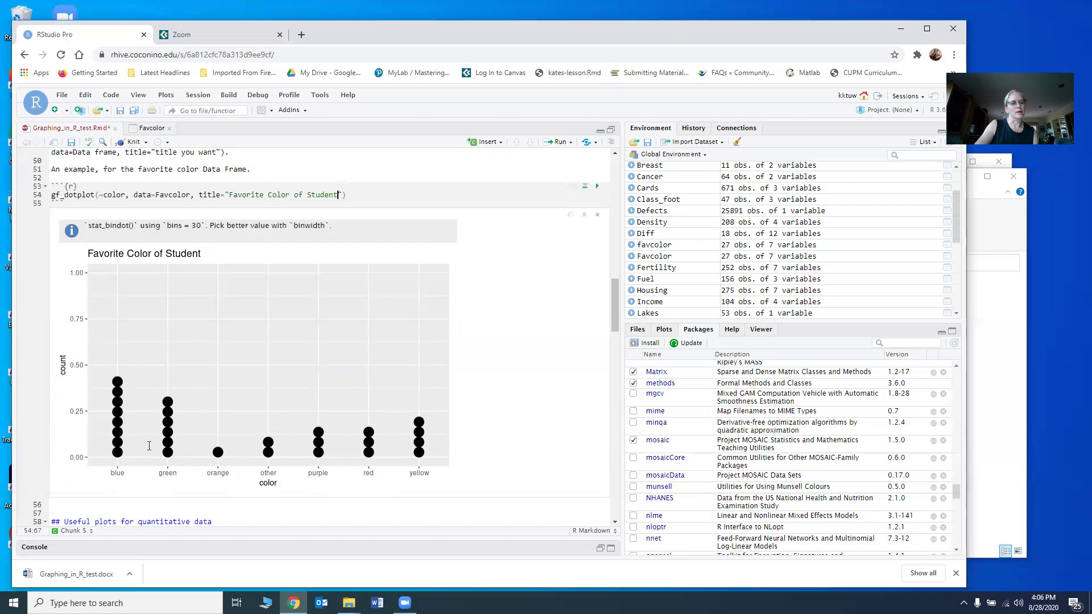
Look over the dot plot output and reopen the console below the script to show the commands that were run.
scroll(149, 445, "down", 1)
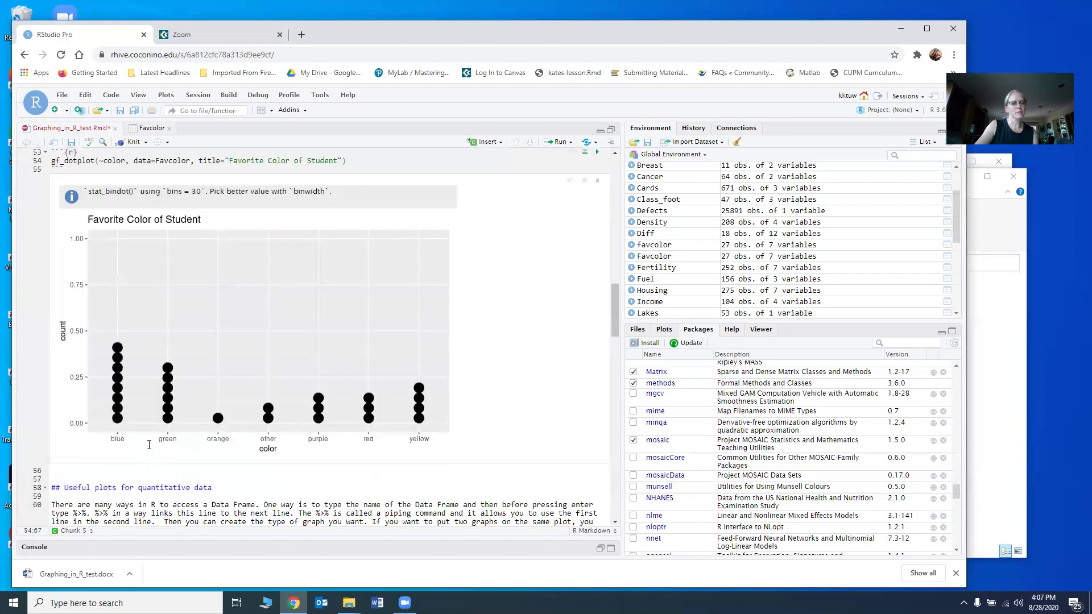
scroll(149, 445, "down", 1)
scroll(149, 445, "up", 1)
scroll(149, 445, "up", 2)
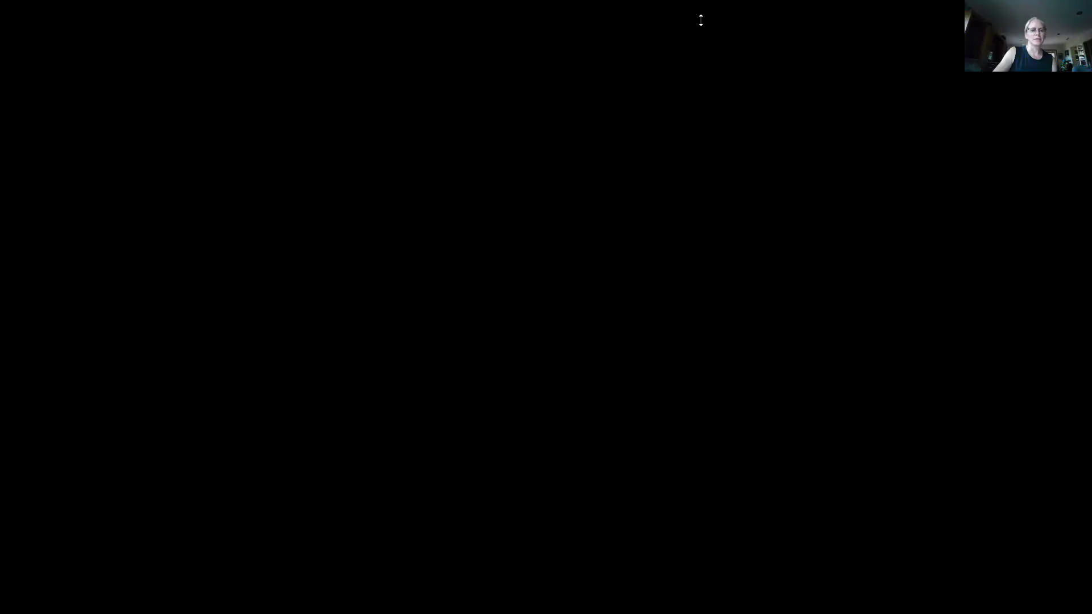
scroll(311, 447, "up", 3)
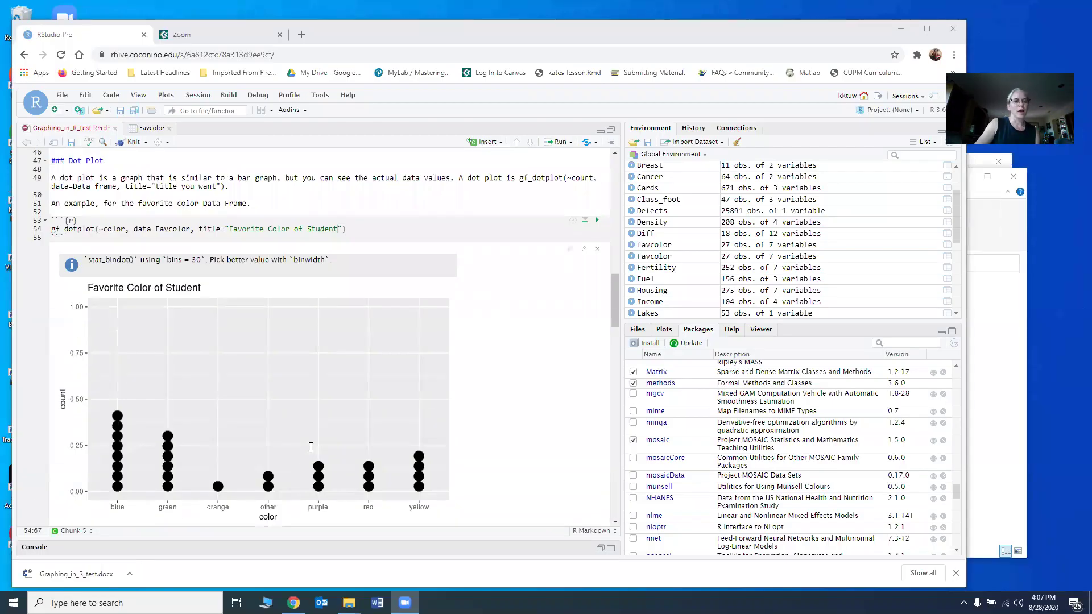
left_click(110, 546)
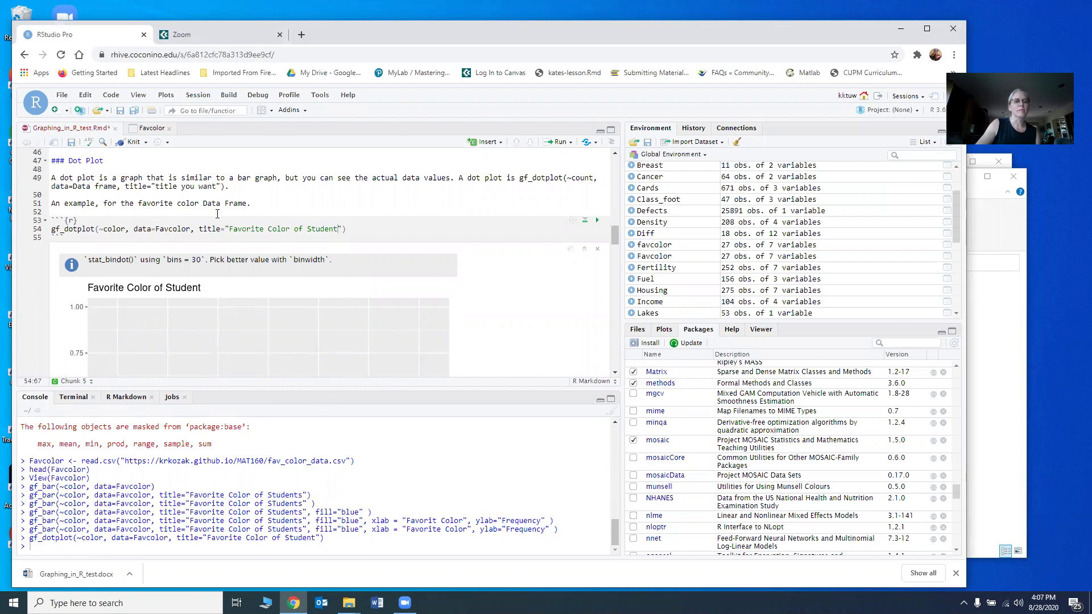
scroll(99, 196, "up", 1)
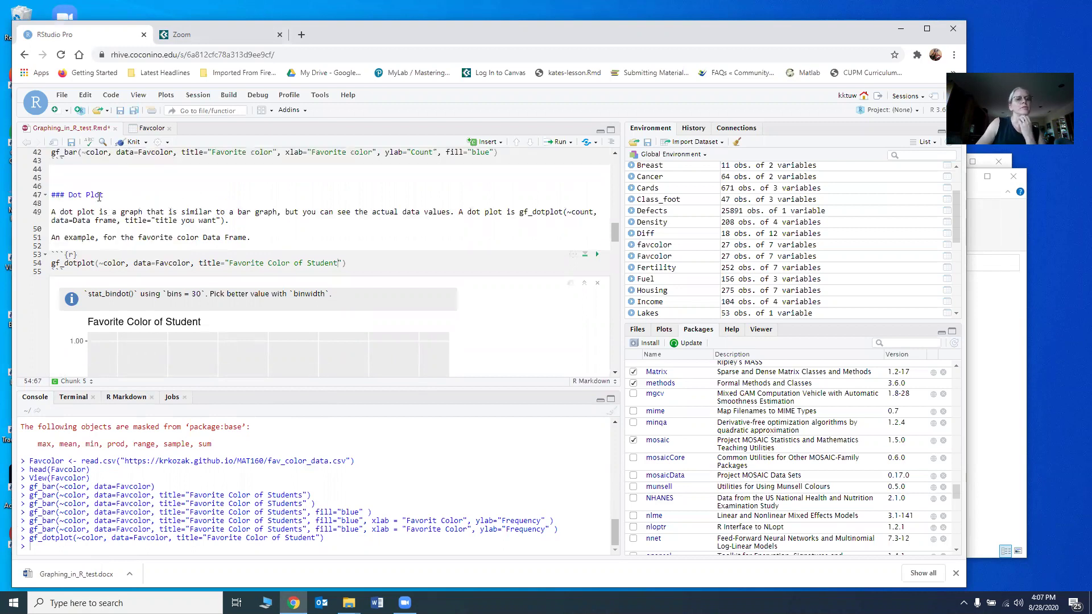
Save the R Markdown file as Graphing_in_R_test.Rmd in the Home folder, replacing the existing file.
left_click(66, 95)
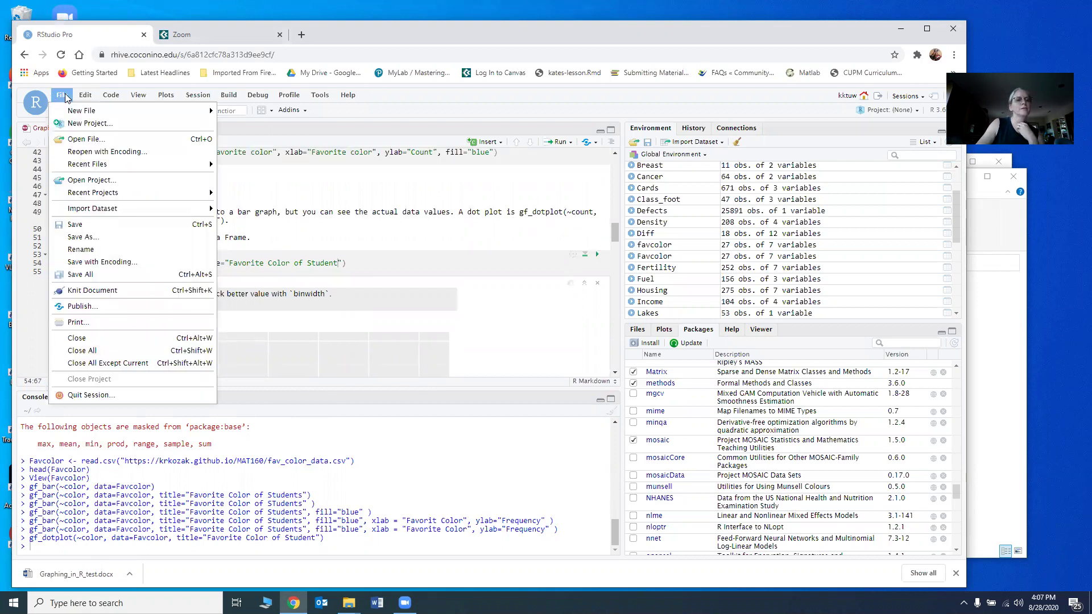
left_click(89, 238)
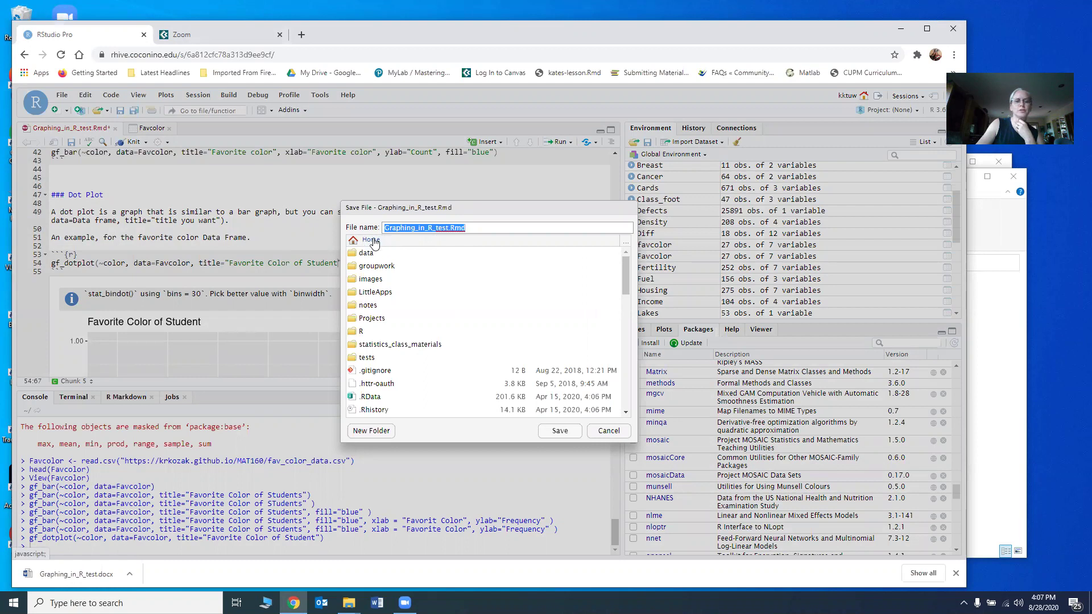
left_click(381, 346)
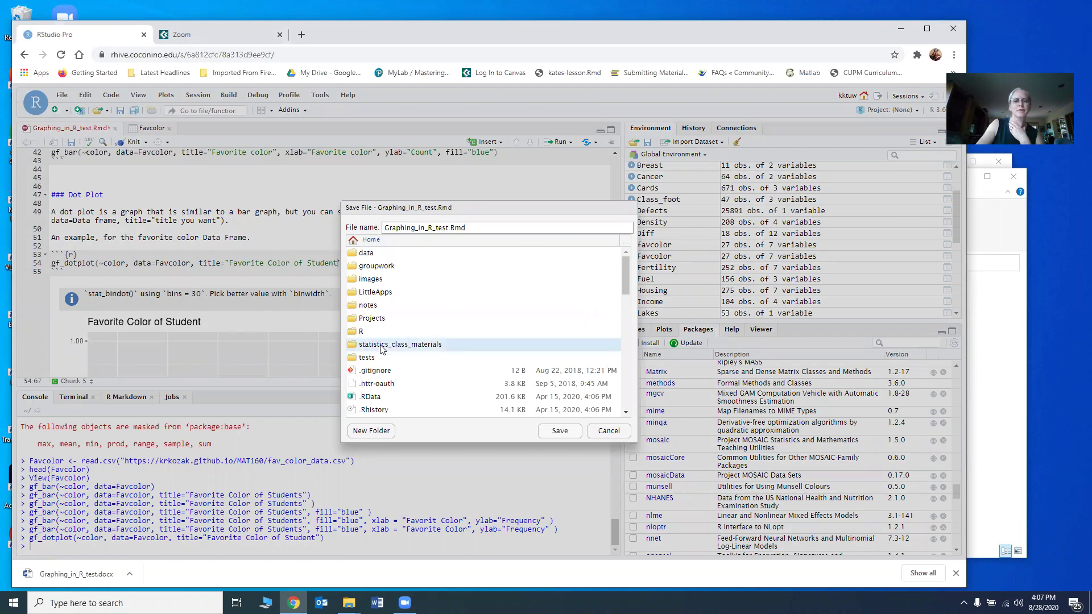
double_click(381, 347)
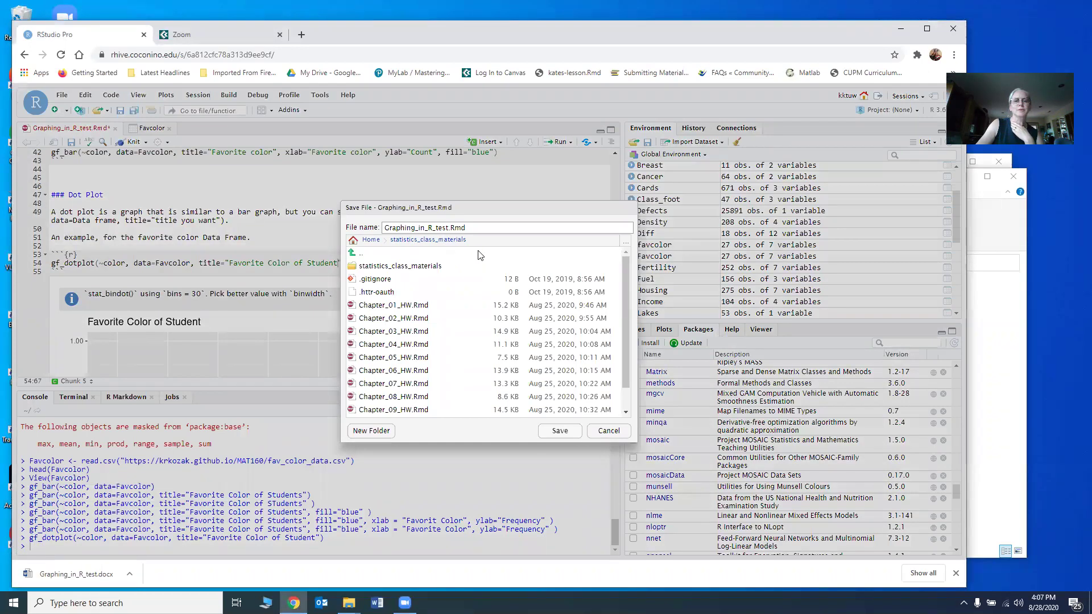
left_click(373, 241)
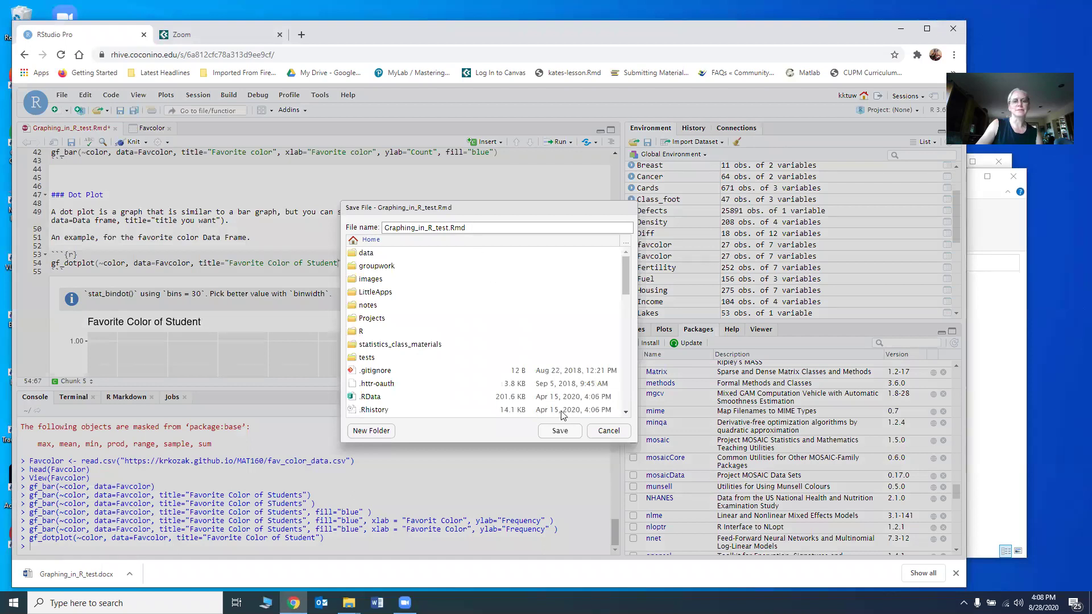
left_click(557, 431)
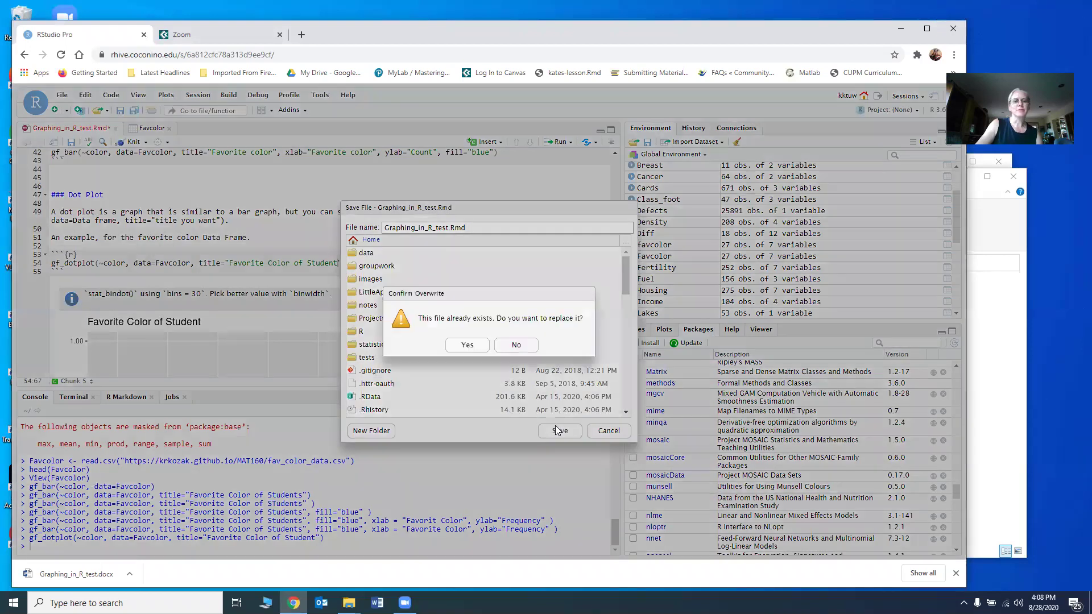
left_click(466, 345)
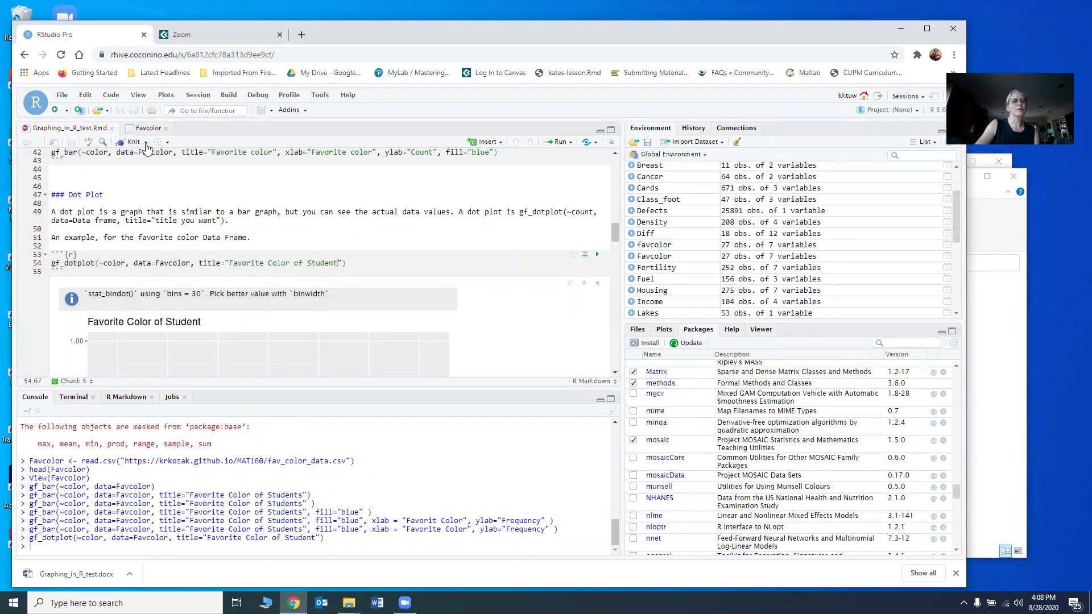
Set the knit directory to Document Directory.
left_click(145, 142)
mouse_move(128, 215)
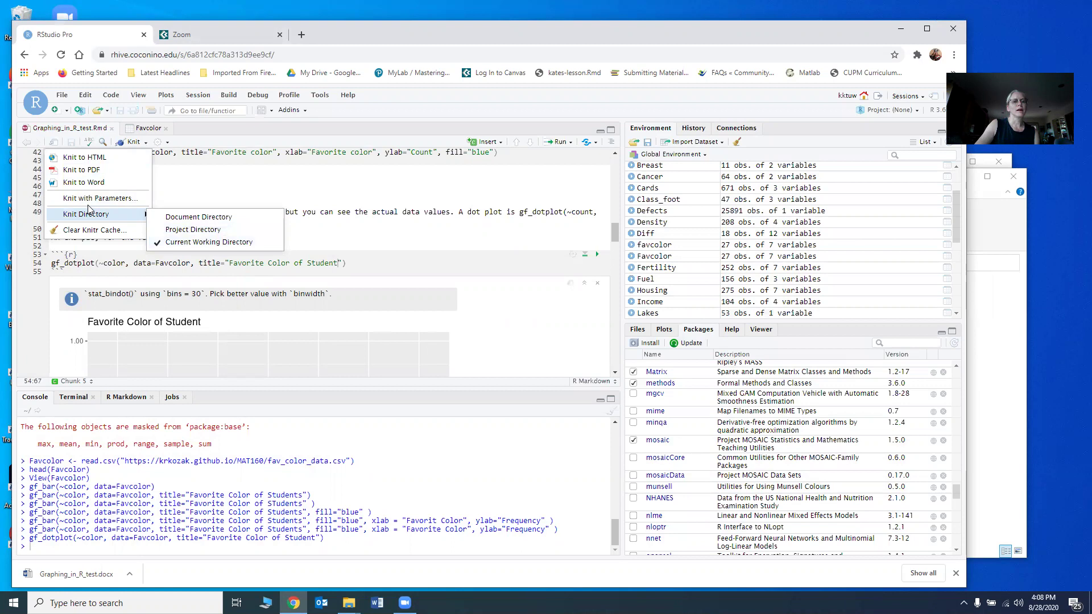
left_click(193, 216)
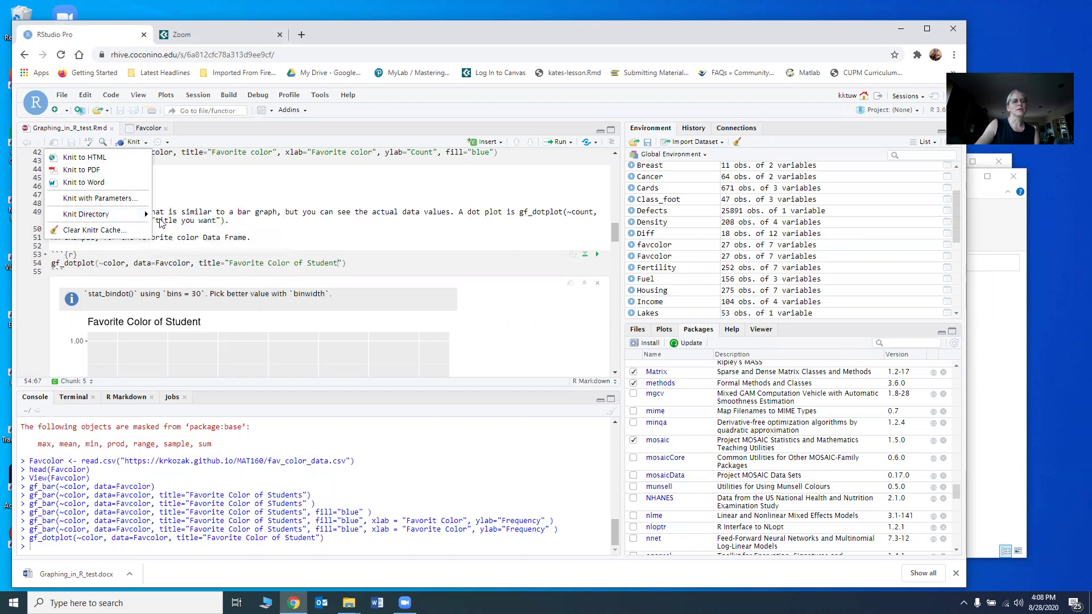
Knit the R Markdown document to Word and download the rendered file.
mouse_move(125, 219)
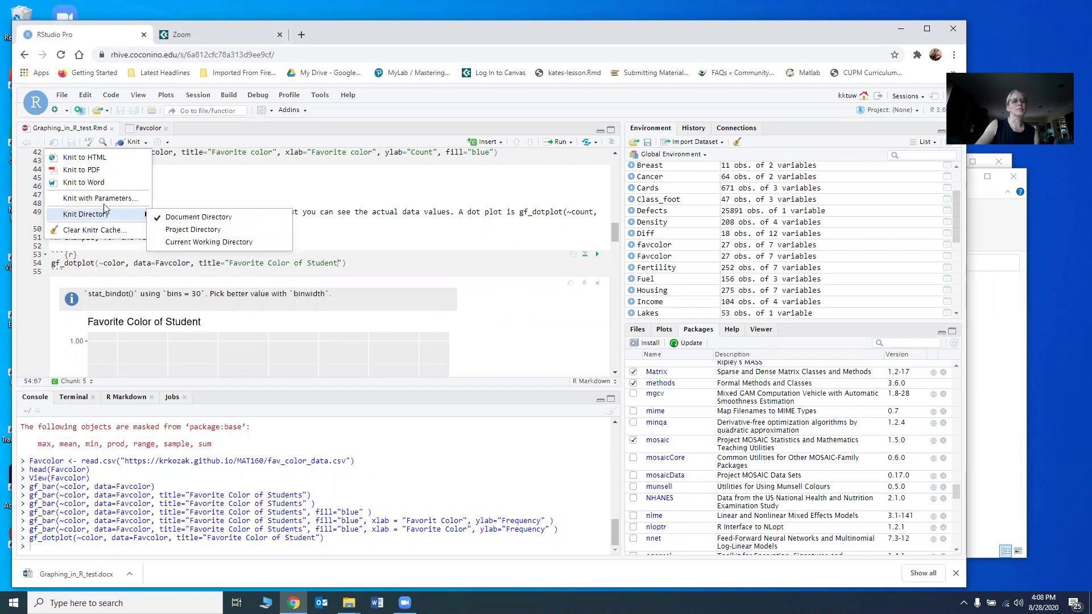
left_click(82, 183)
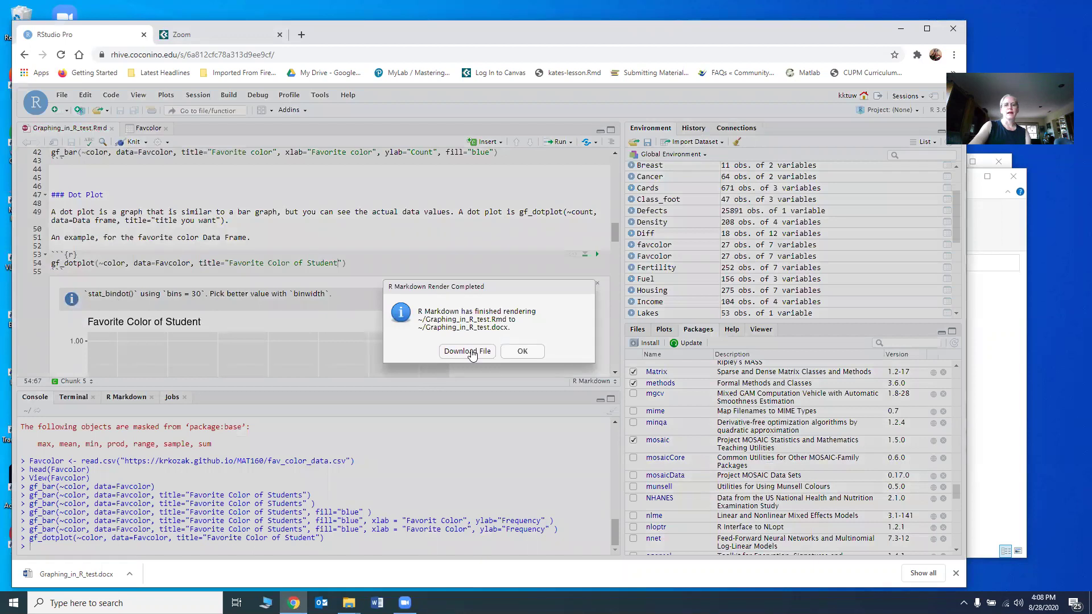
left_click(467, 351)
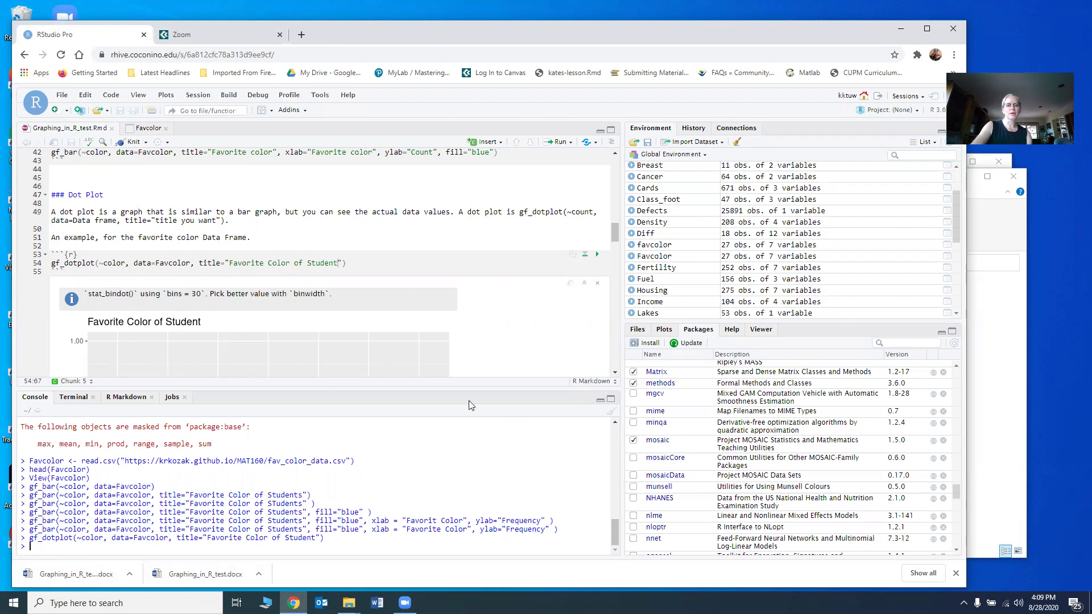
Clear the console and start a gf_bar call at its prompt, using the autocomplete suggestion.
left_click(611, 411)
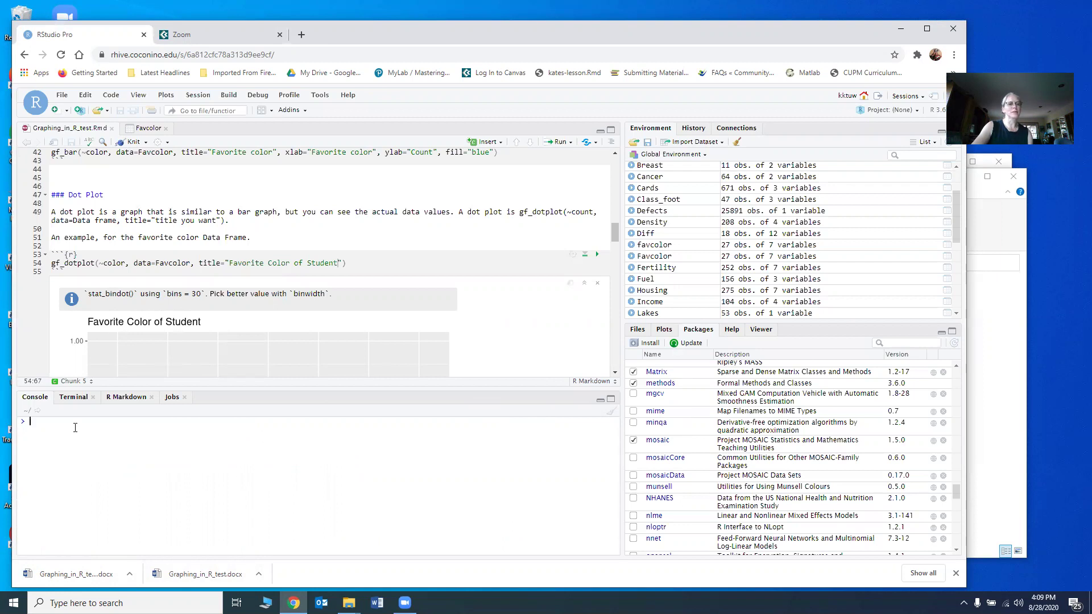
left_click(79, 417)
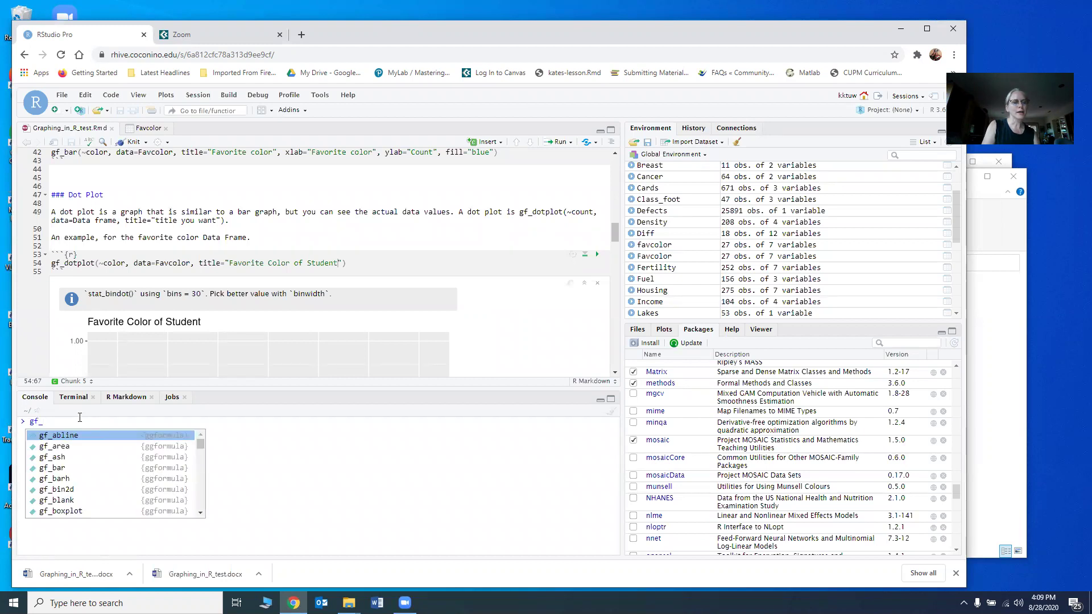
key("Down")
key("Down")
key("Down")
key("Down")
type("bar")
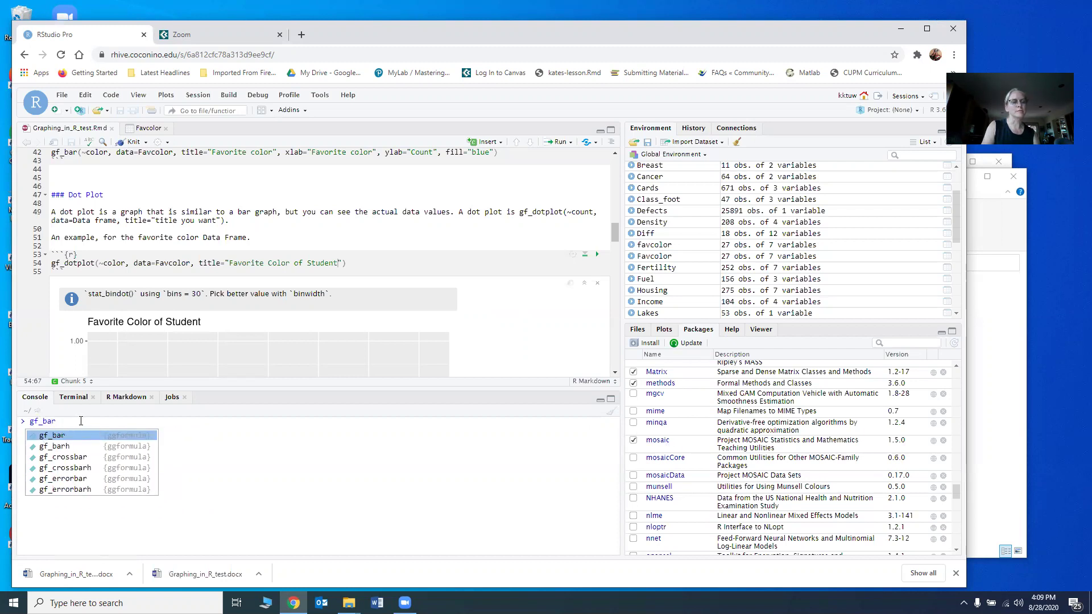
key("Tab")
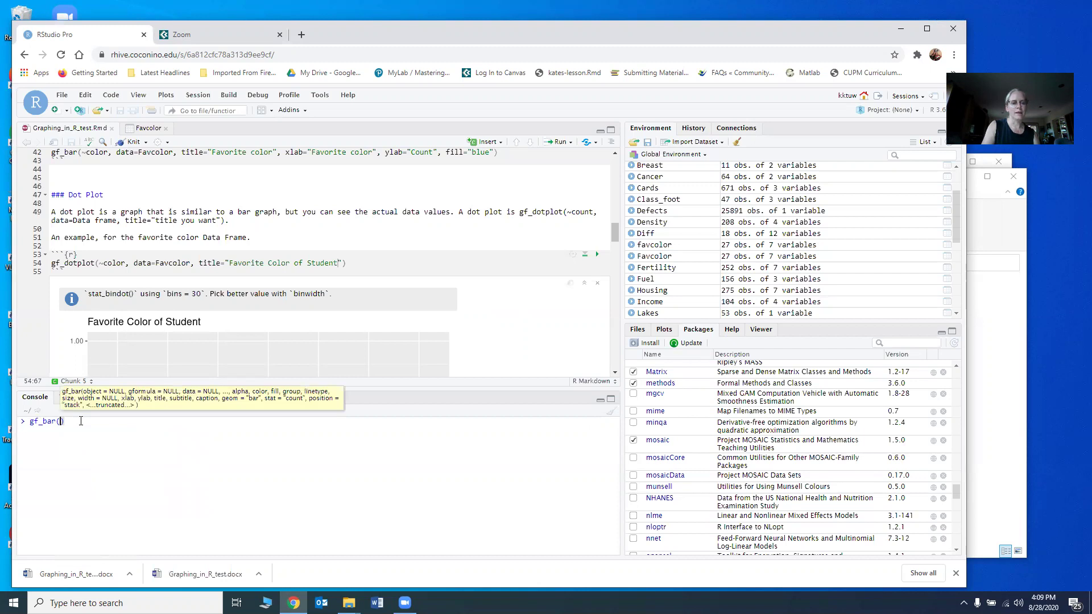
Complete the console gf_bar call with ~color and data=Favcolor, and run it to draw the bar graph.
type("~")
type("color, dat")
type("a=")
type("Favc")
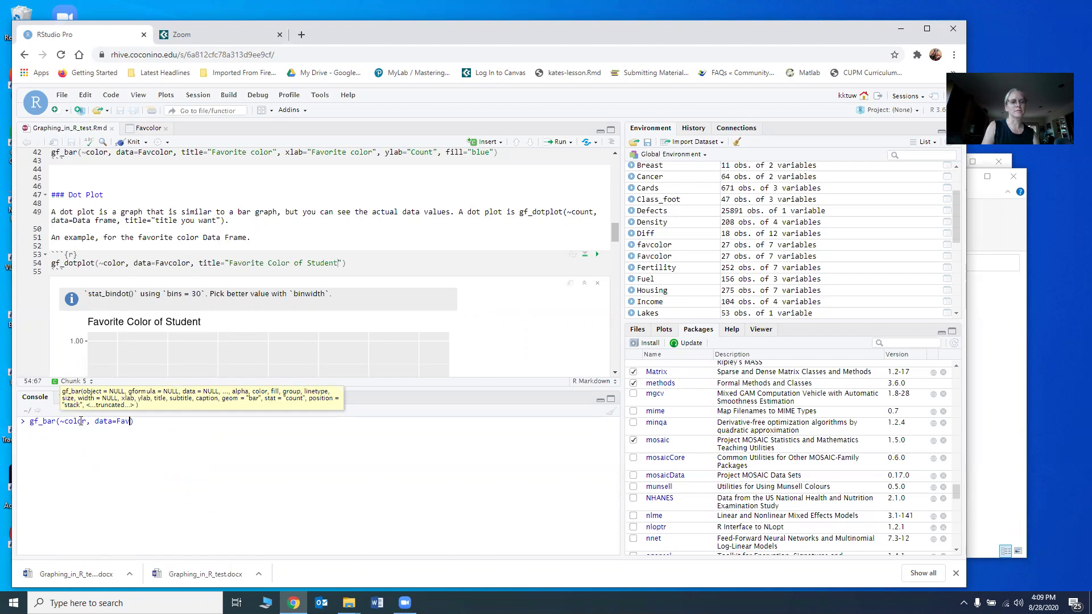
key("Tab")
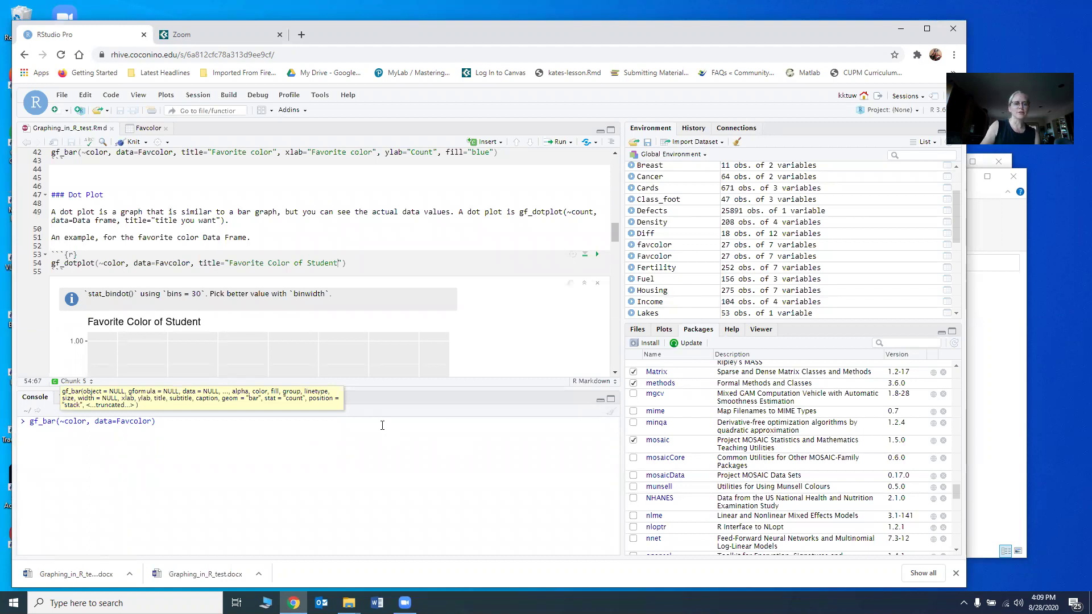
key("Return")
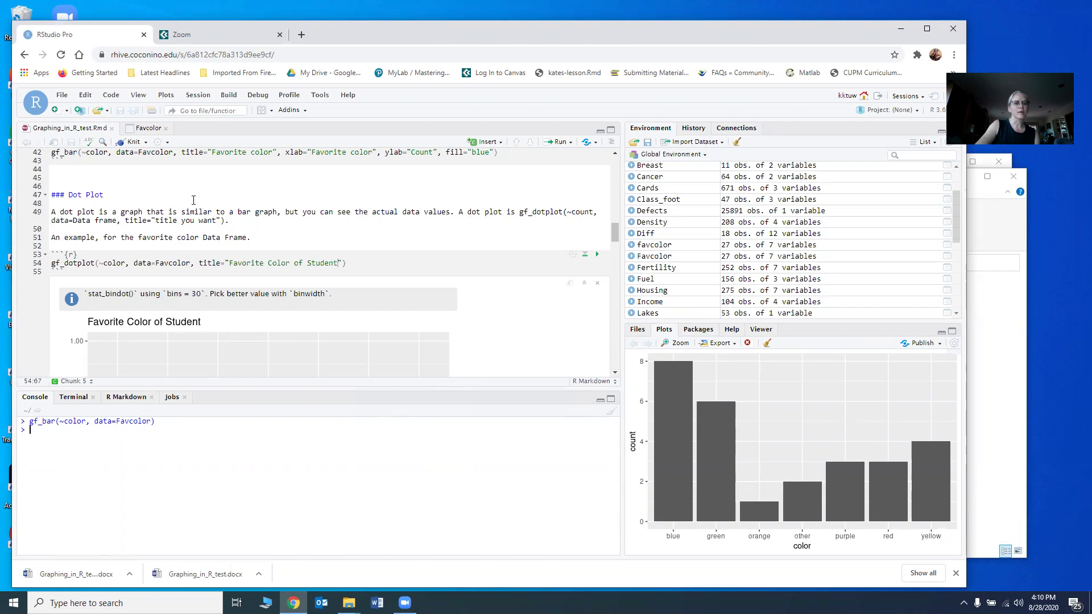
Copy the gf_bar(~color, data=Favcolor) command from the console into a new blank Word document.
left_click_drag(162, 423, 30, 421)
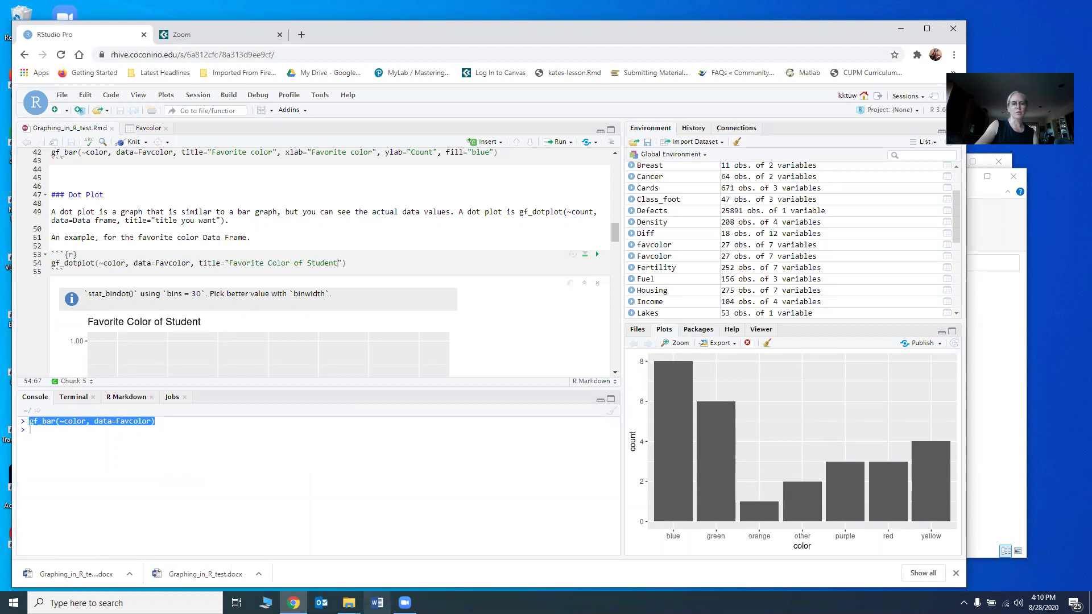
left_click(377, 603)
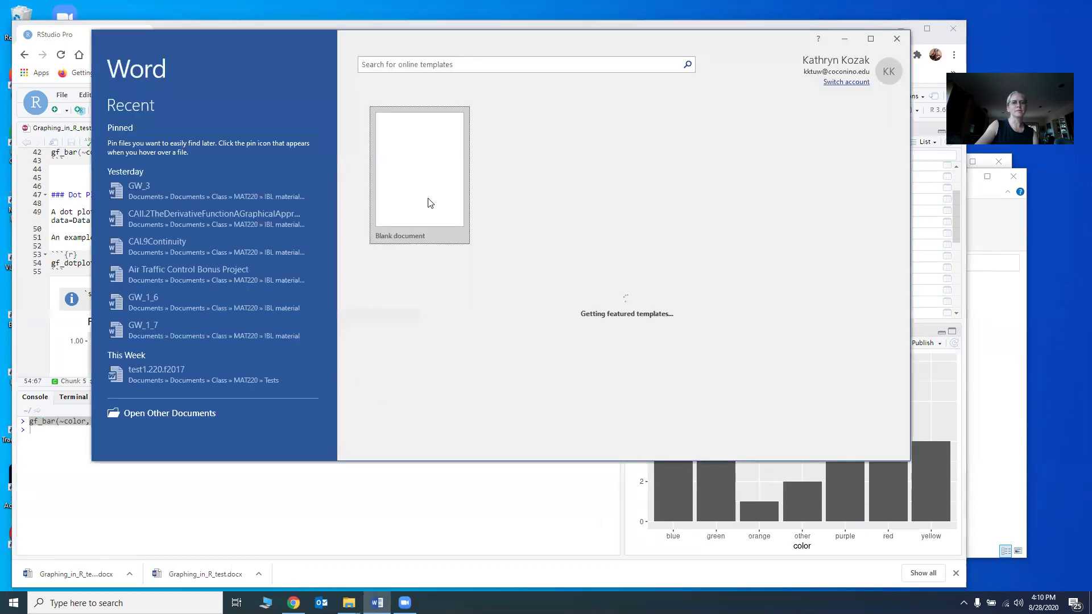
left_click(422, 233)
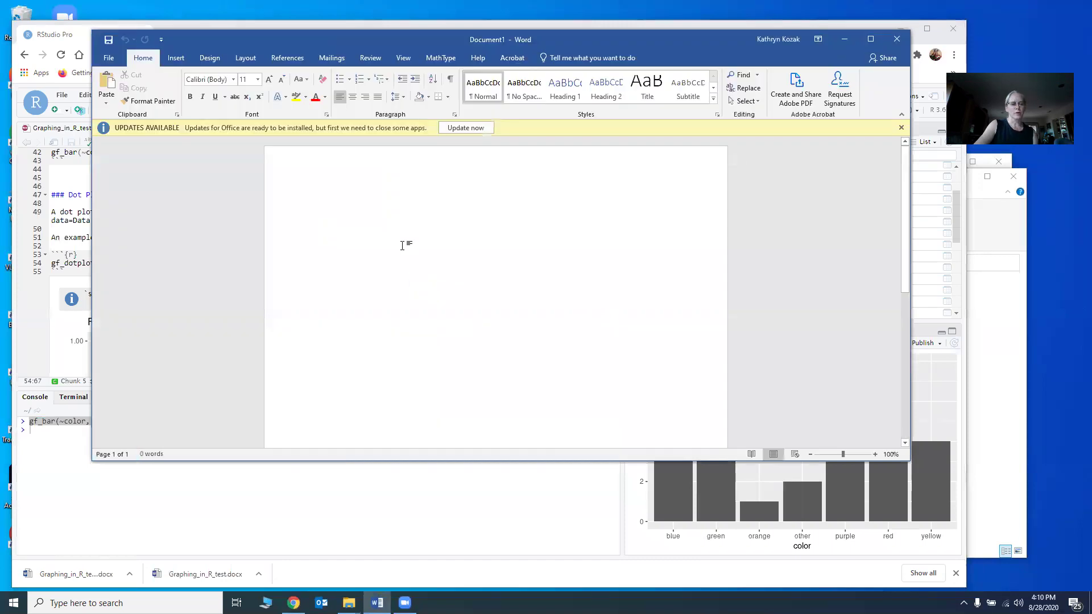
type("gf_bar(~color, data=Favcolor)")
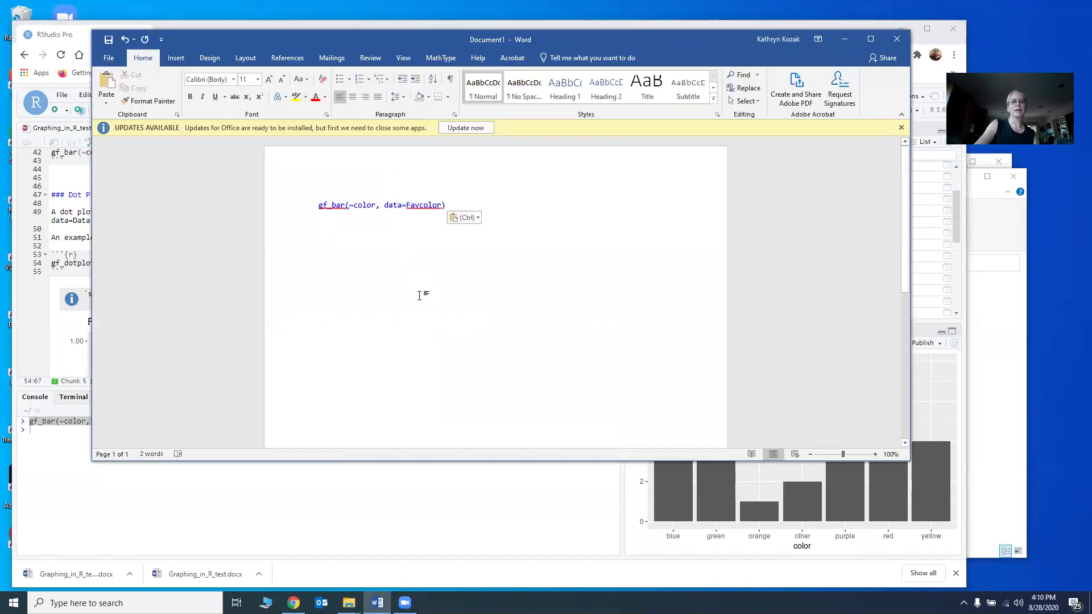
Switch back to RStudio and export the bar graph to the clipboard by copying its image.
left_click(753, 495)
left_click(720, 343)
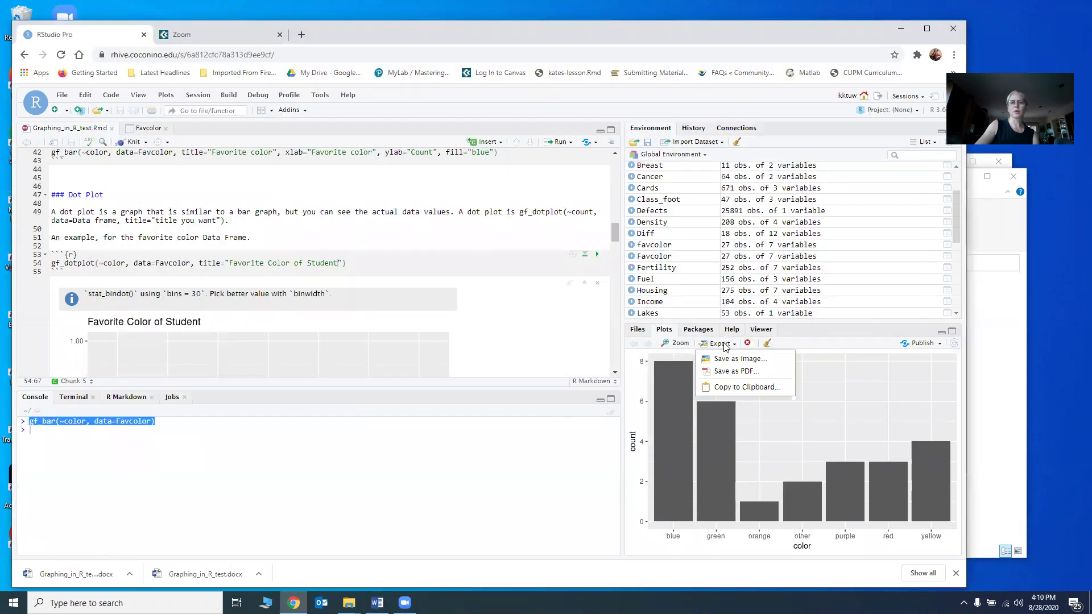
left_click(731, 389)
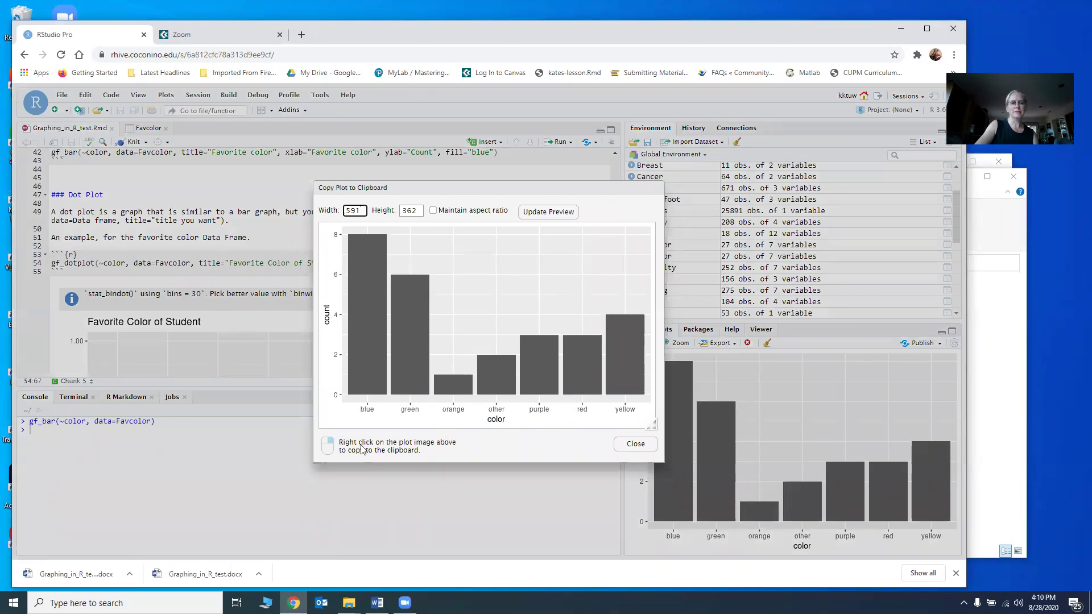
right_click(390, 390)
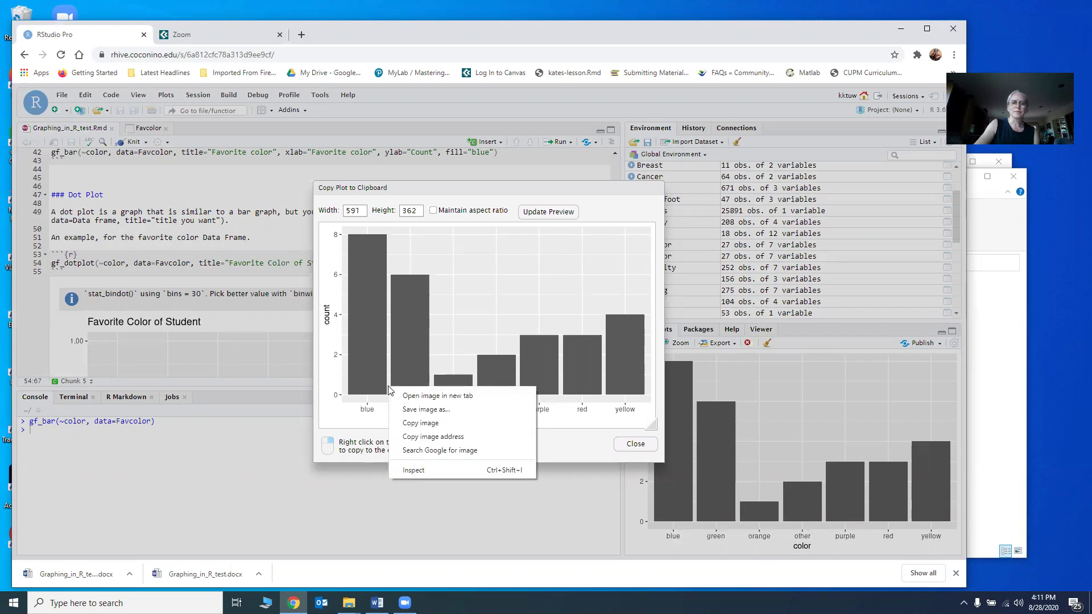
left_click(422, 424)
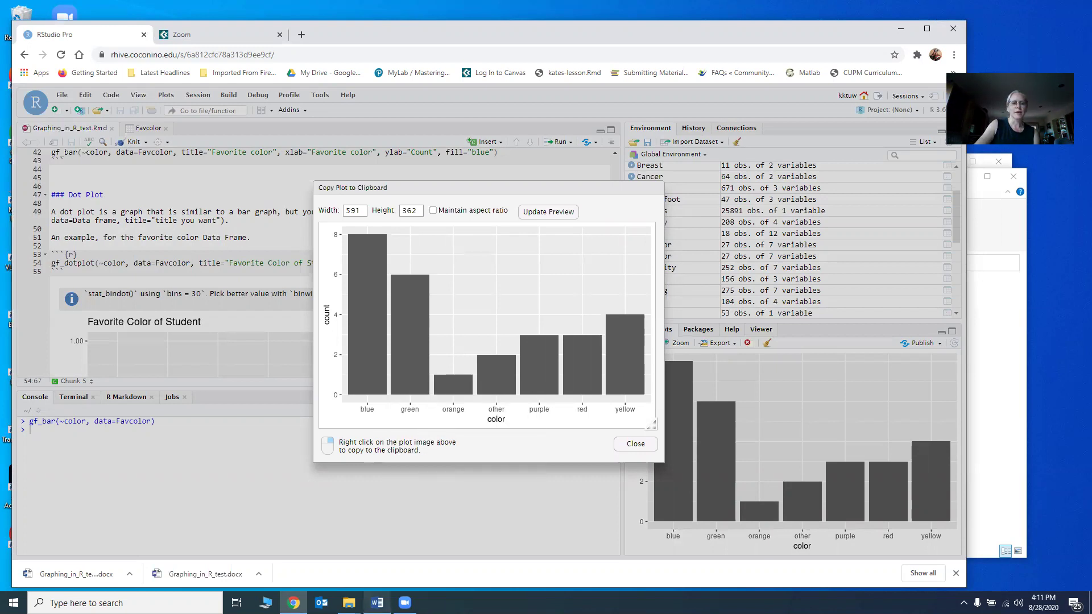
Paste the bar graph as a picture below the command in the Word document, and close the Copy Plot to Clipboard dialog in RStudio.
left_click(376, 602)
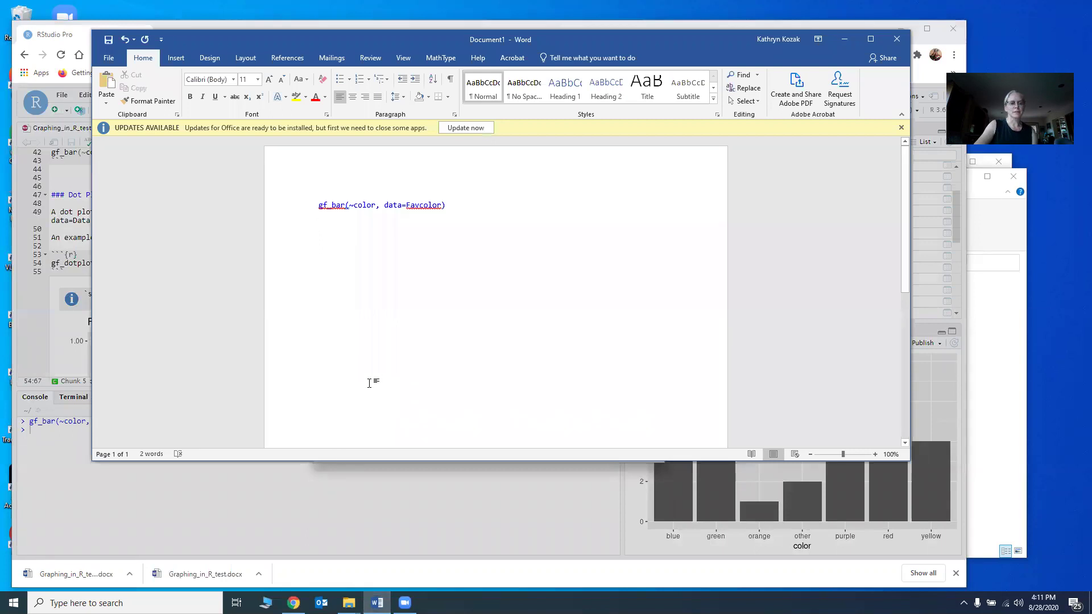
key("ctrl+v")
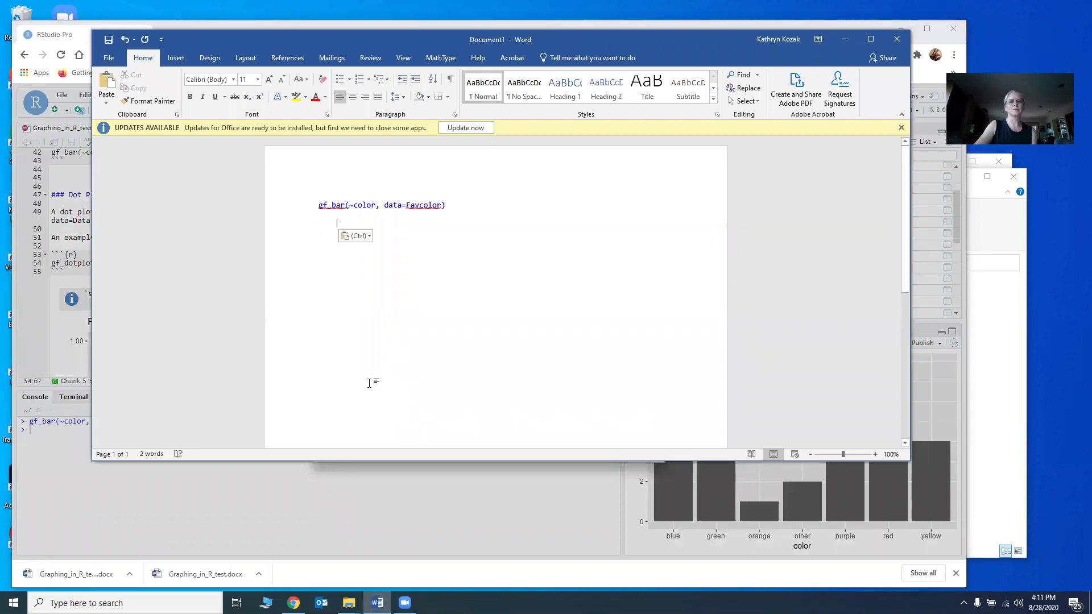
left_click(360, 235)
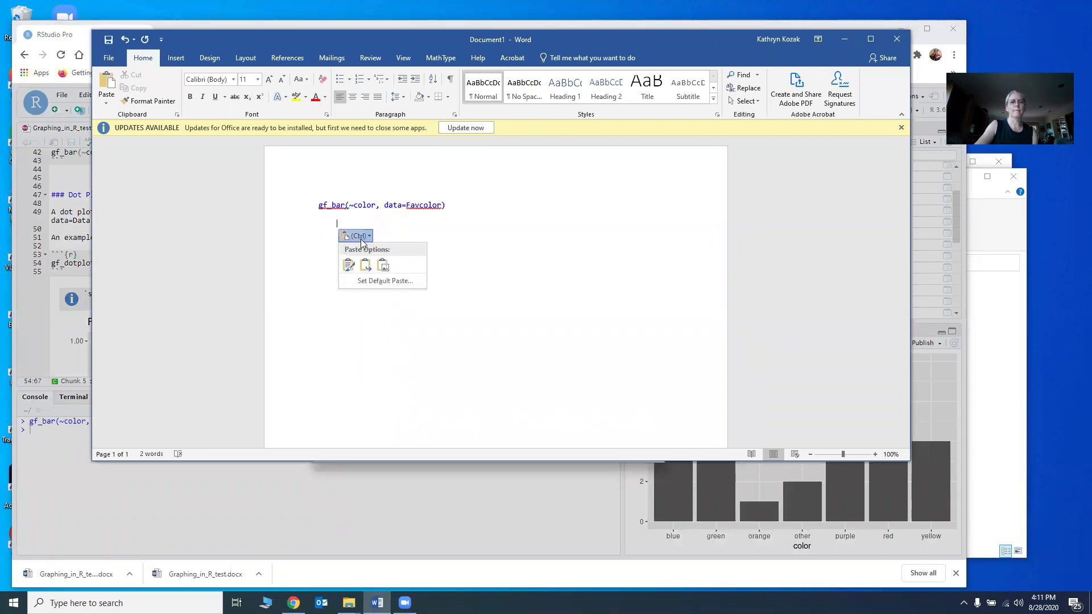
left_click(383, 265)
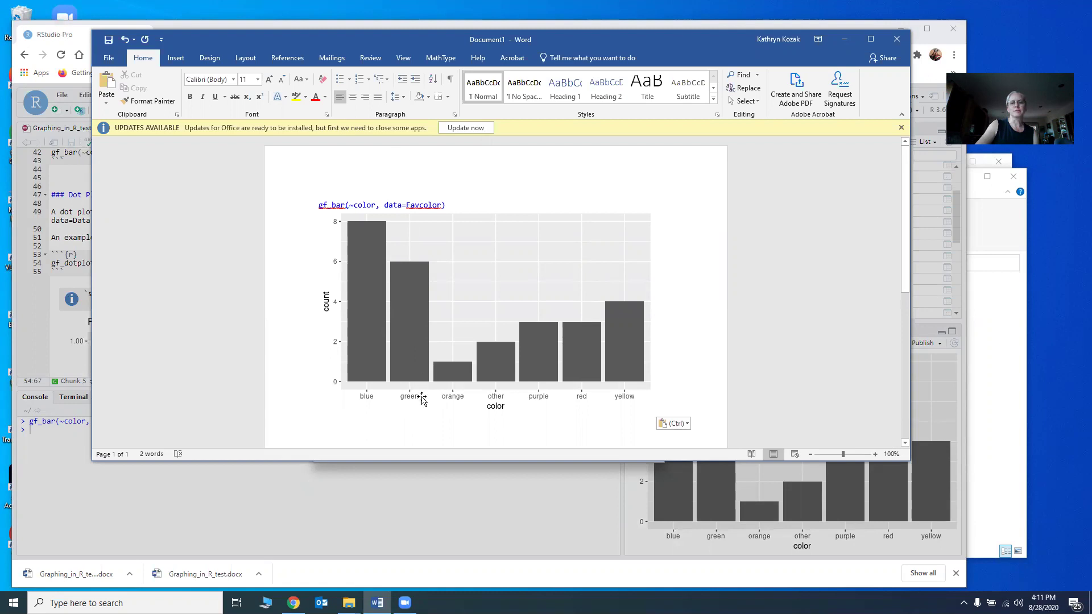
left_click(400, 492)
left_click(636, 445)
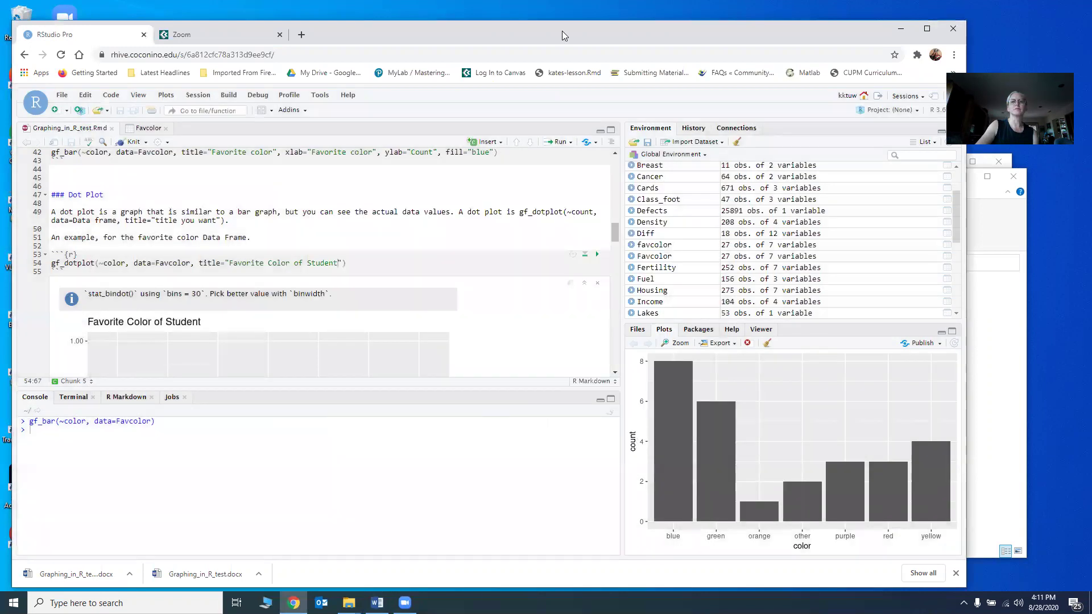